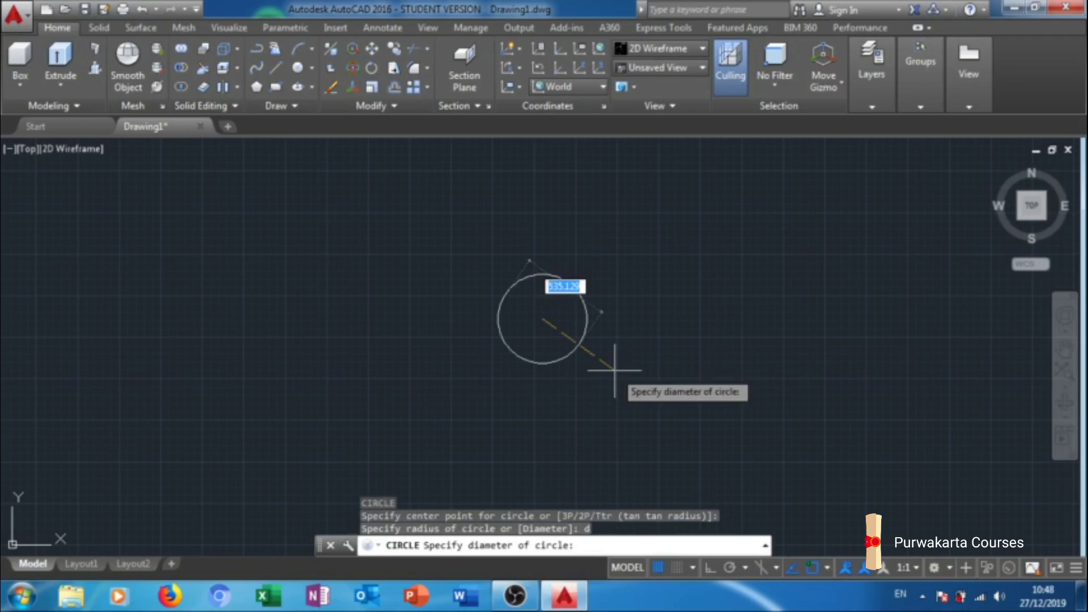
Set the diameter of the circle being drawn to 100.
{"action": "type", "text": "00"}
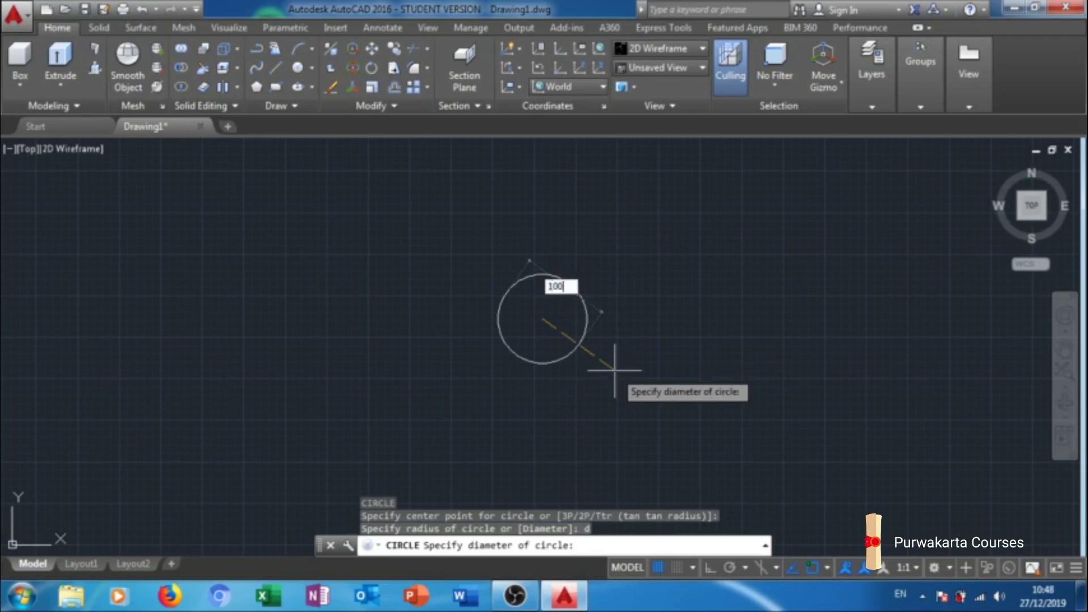
{"action": "key", "text": "Return"}
{"action": "scroll", "coordinate": [544, 328], "scroll_direction": "up", "scroll_amount": 5}
{"action": "middle_click_drag", "start_coordinate": [541, 278], "coordinate": [554, 322]}
{"action": "scroll", "coordinate": [553, 329], "scroll_direction": "up", "scroll_amount": 3}
{"action": "scroll", "coordinate": [551, 332], "scroll_direction": "down", "scroll_amount": 3}
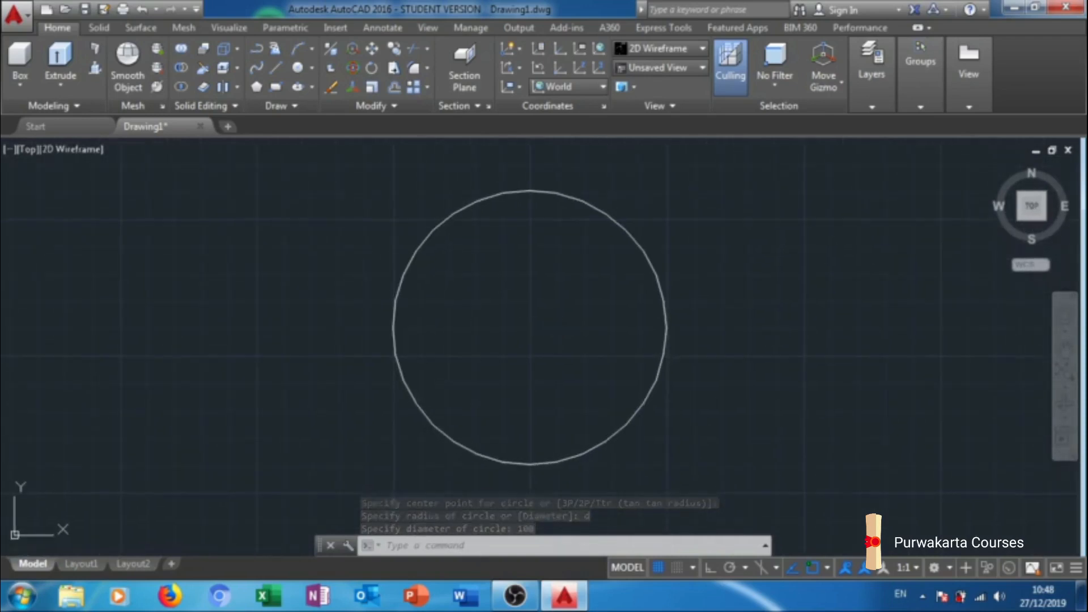
Regenerate the drawing display to smooth the circle's outline.
{"action": "type", "text": "cegen"}
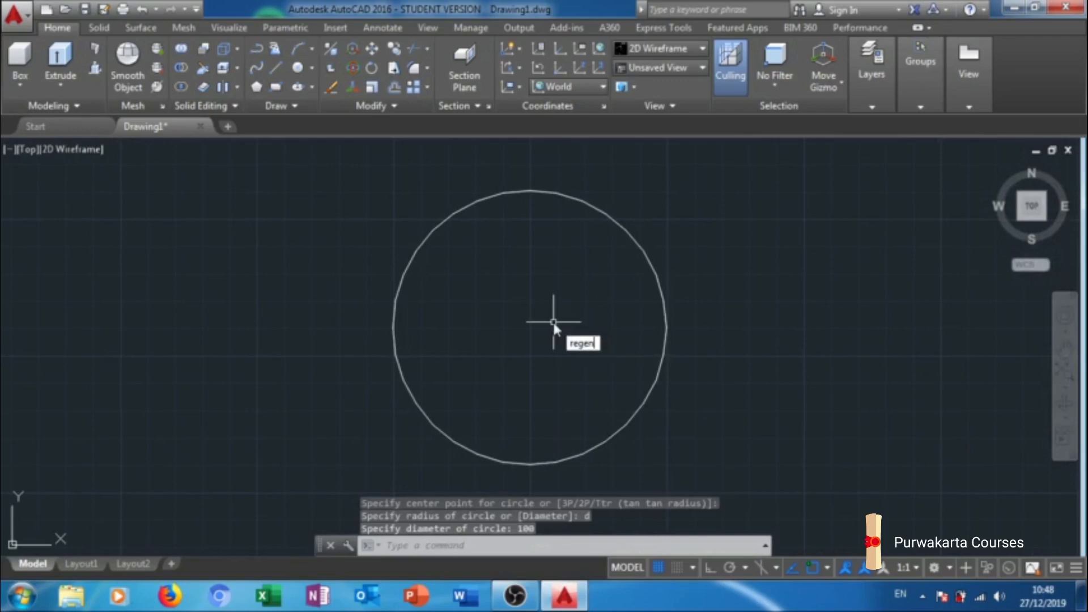
{"action": "key", "text": "Return"}
{"action": "scroll", "coordinate": [549, 323], "scroll_direction": "up", "scroll_amount": 2}
{"action": "scroll", "coordinate": [553, 321], "scroll_direction": "down", "scroll_amount": 2}
{"action": "middle_click_drag", "start_coordinate": [553, 321], "coordinate": [571, 325]}
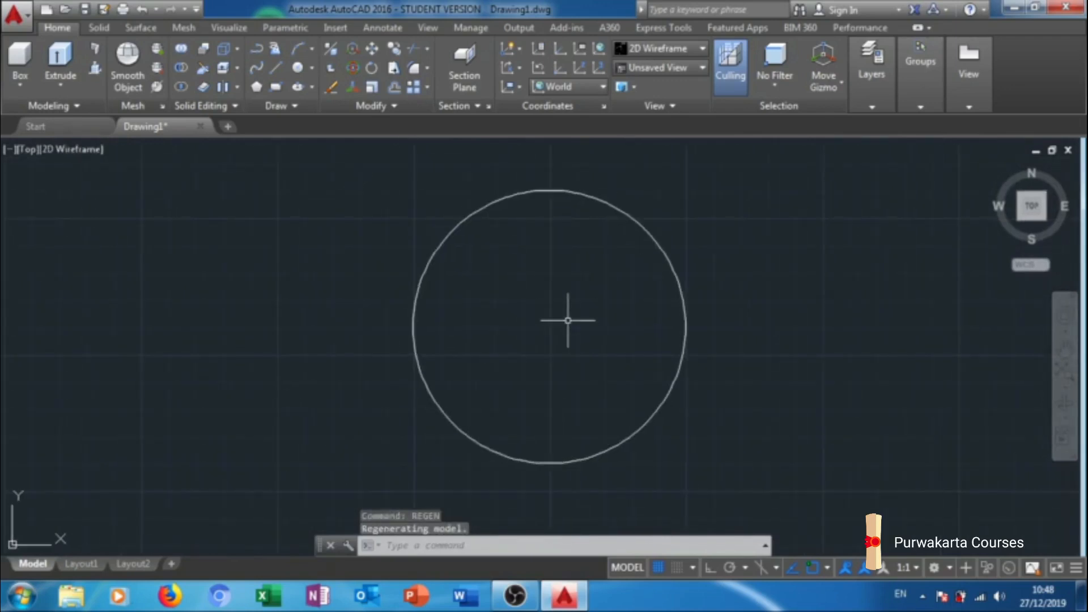
Draw a circle with a diameter of 83, concentric with the 100-diameter circle.
{"action": "type", "text": "c"}
{"action": "key", "text": "Return"}
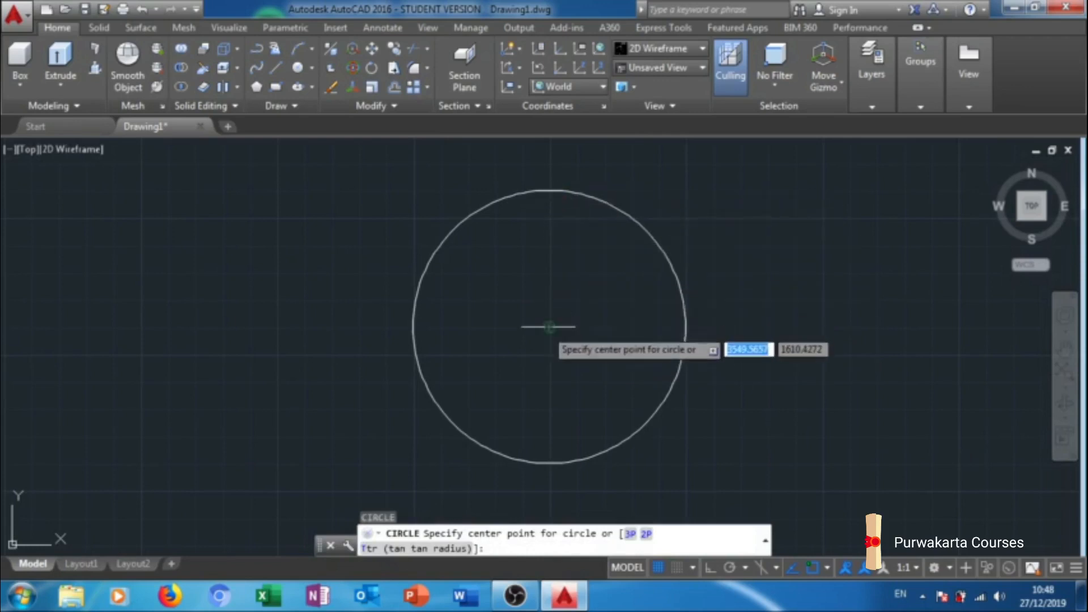
{"action": "left_click", "coordinate": [548, 327]}
{"action": "type", "text": "d"}
{"action": "key", "text": "Return"}
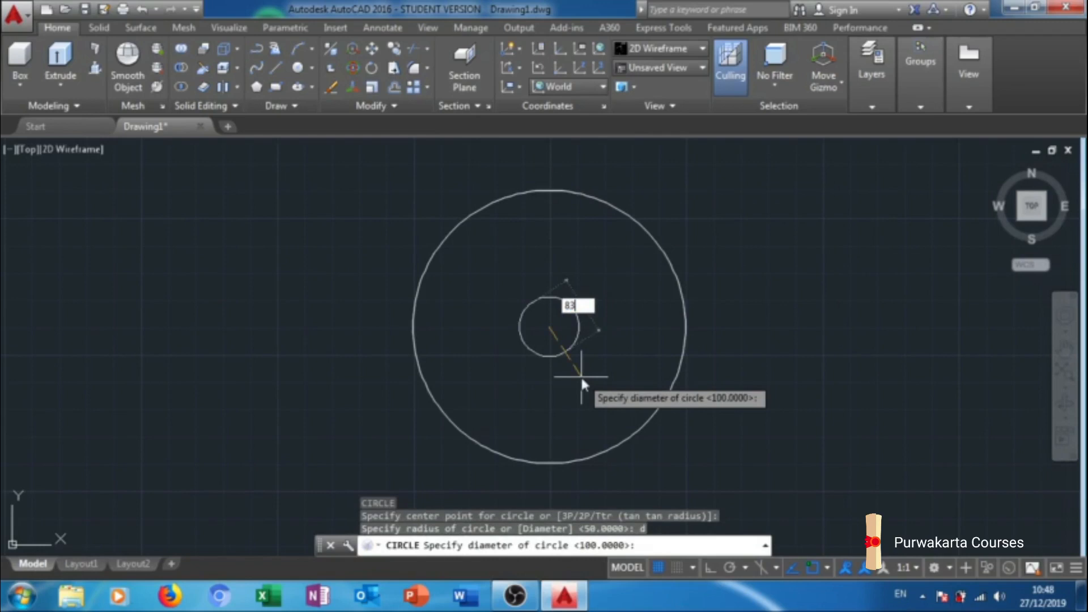
{"action": "key", "text": "Return"}
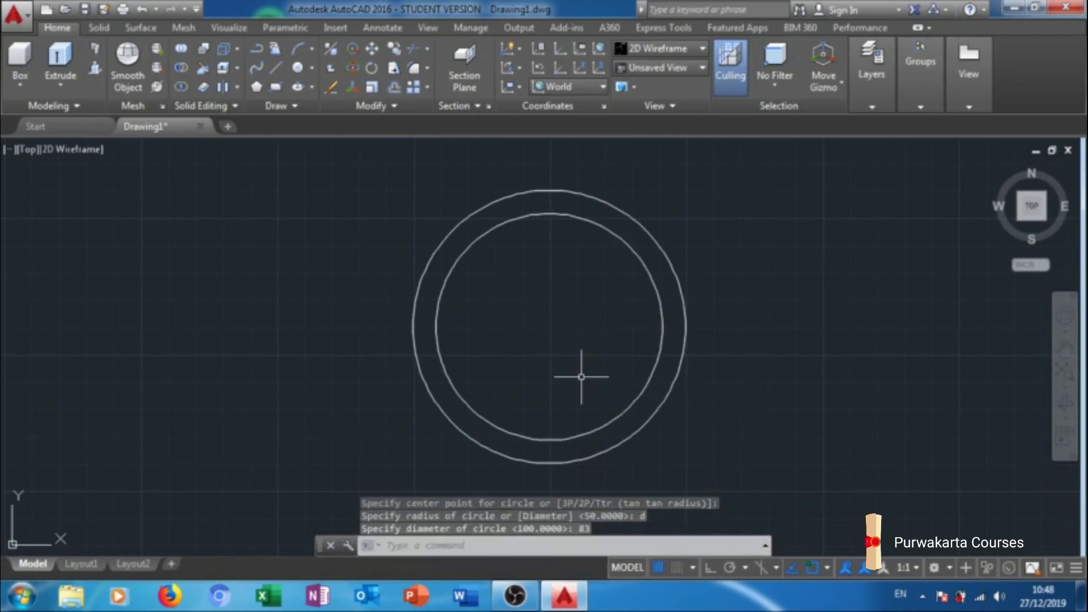
Turn on Ortho mode and accept the object snap settings with all snap modes enabled.
{"action": "type", "text": "l"}
{"action": "key", "text": "Return"}
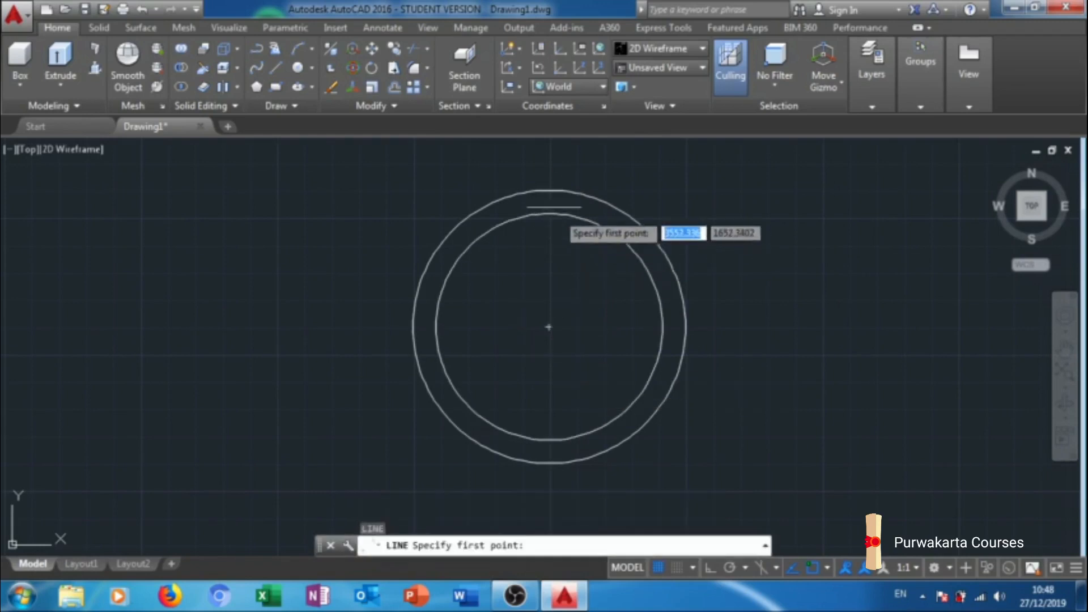
{"action": "left_click", "coordinate": [709, 569]}
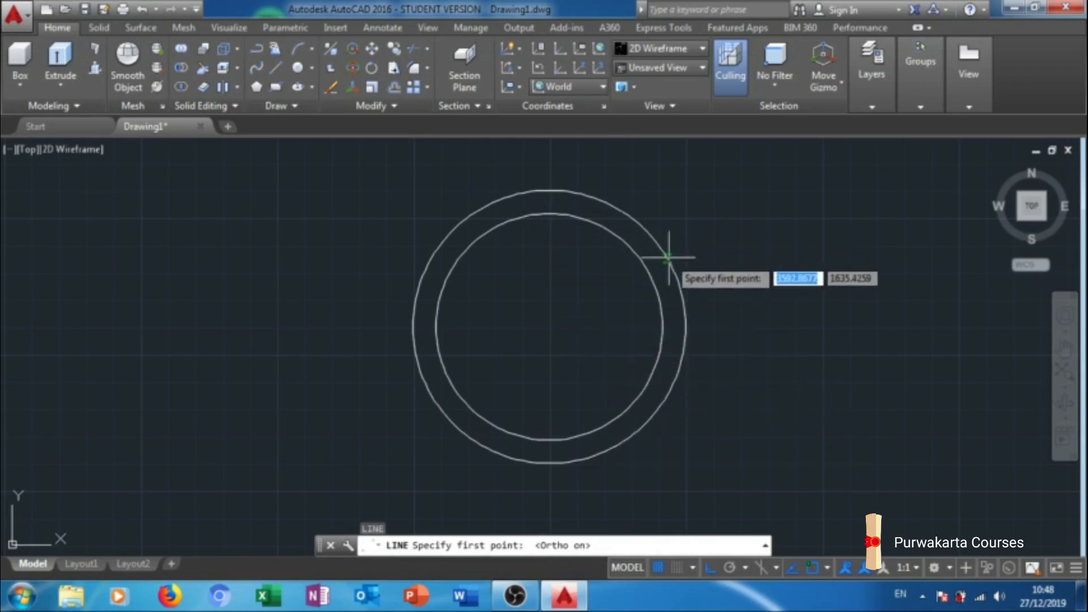
{"action": "key", "text": "Escape"}
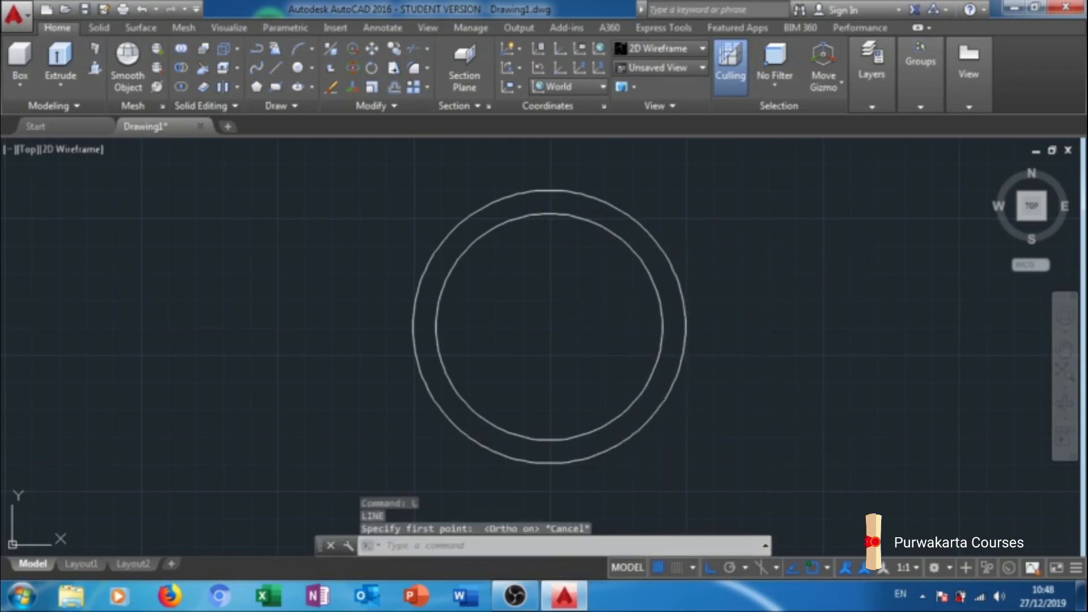
{"action": "type", "text": "OS"}
{"action": "key", "text": "Return"}
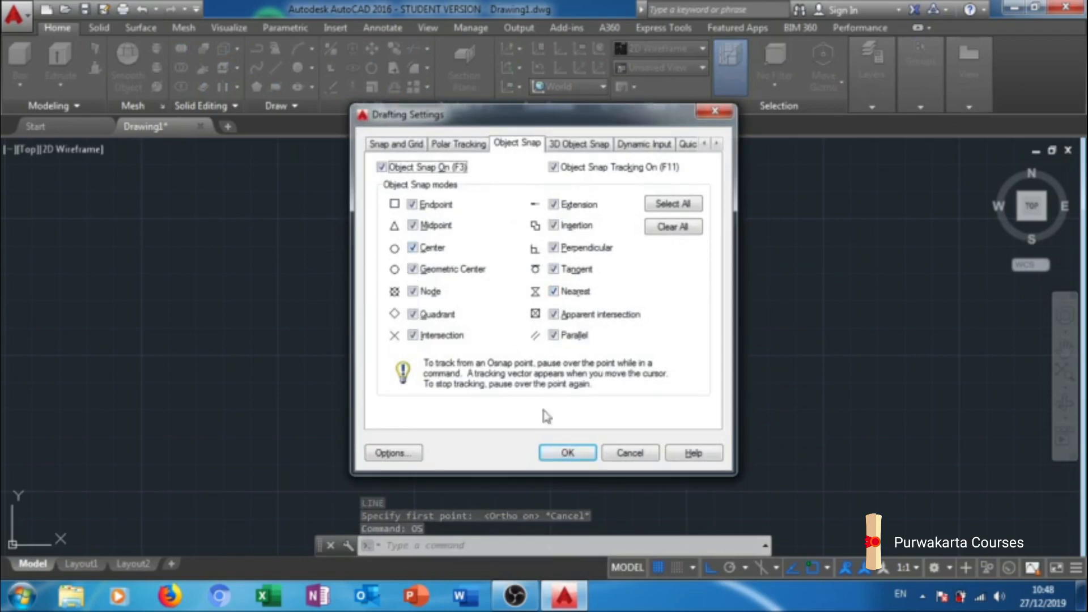
{"action": "left_click", "coordinate": [555, 452]}
Draw a horizontal line from the circles' centre to the right, ending beyond the outer circle.
{"action": "type", "text": "l"}
{"action": "key", "text": "Escape"}
{"action": "type", "text": "l"}
{"action": "key", "text": "Return"}
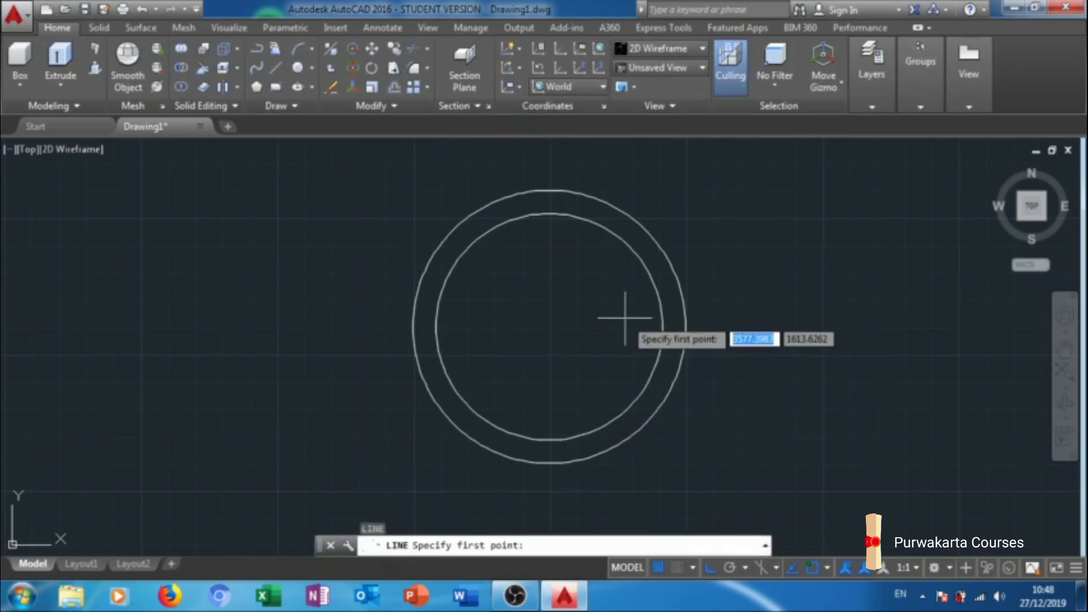
{"action": "left_click", "coordinate": [549, 326]}
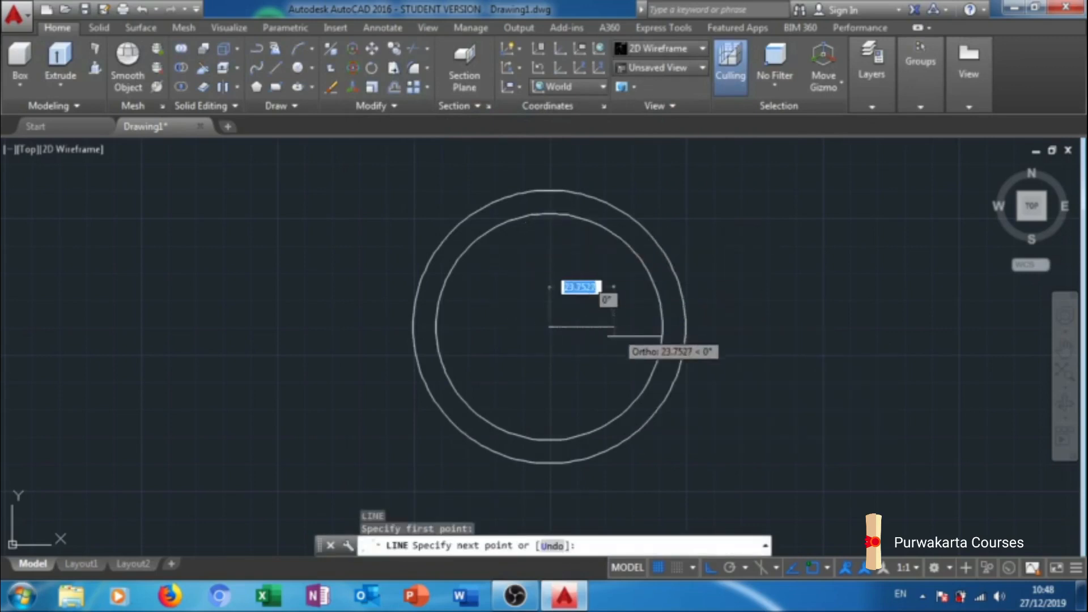
{"action": "left_click", "coordinate": [686, 327]}
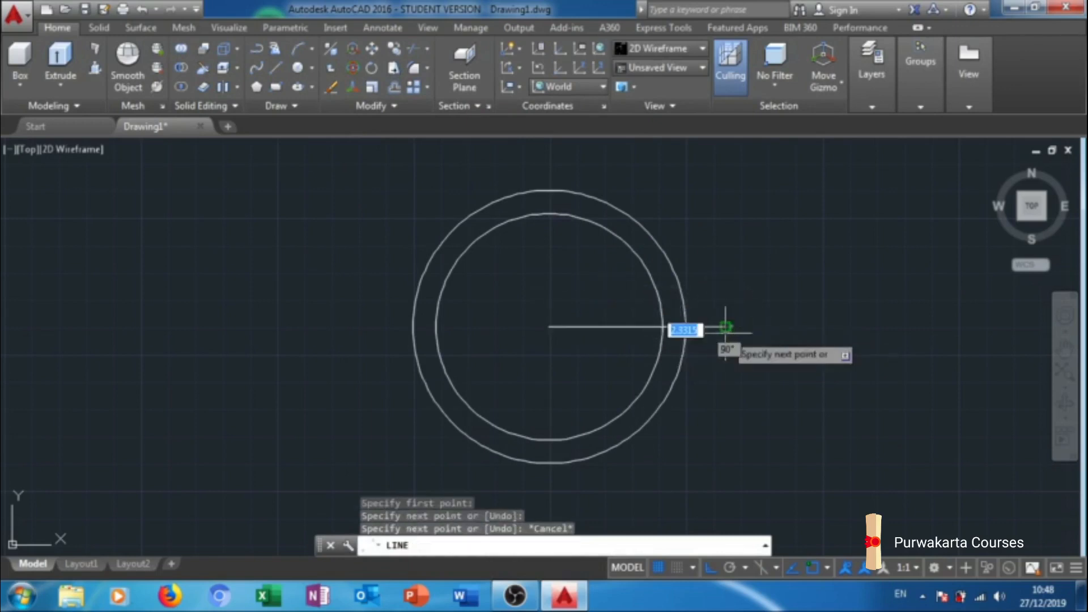
{"action": "key", "text": "Escape"}
{"action": "key", "text": "Escape"}
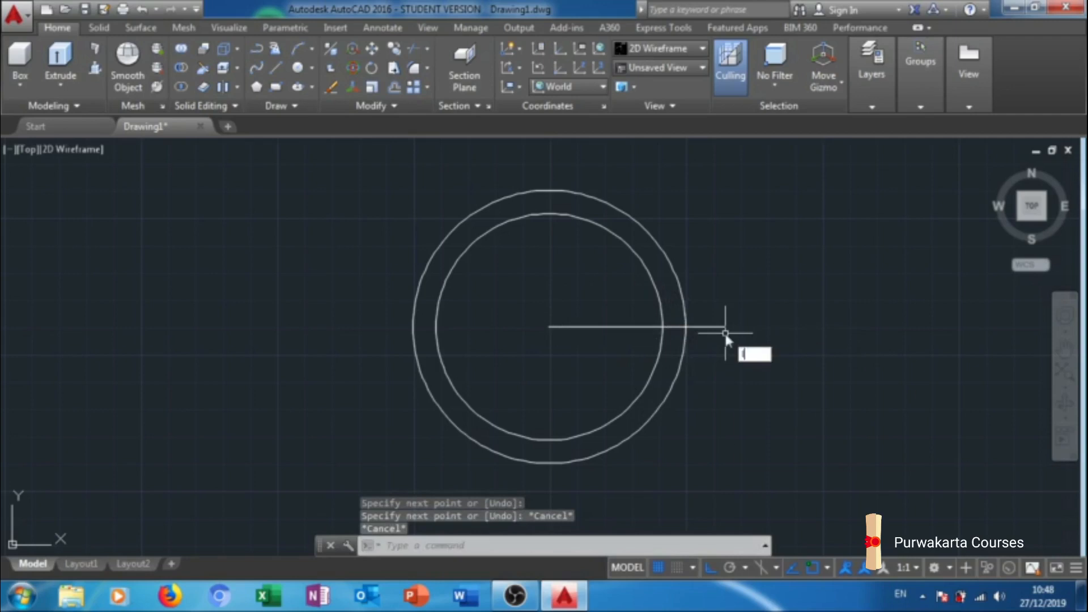
Draw a horizontal line from the circles' centre to the left, ending beyond the outer circle.
{"action": "type", "text": "l"}
{"action": "key", "text": "Return"}
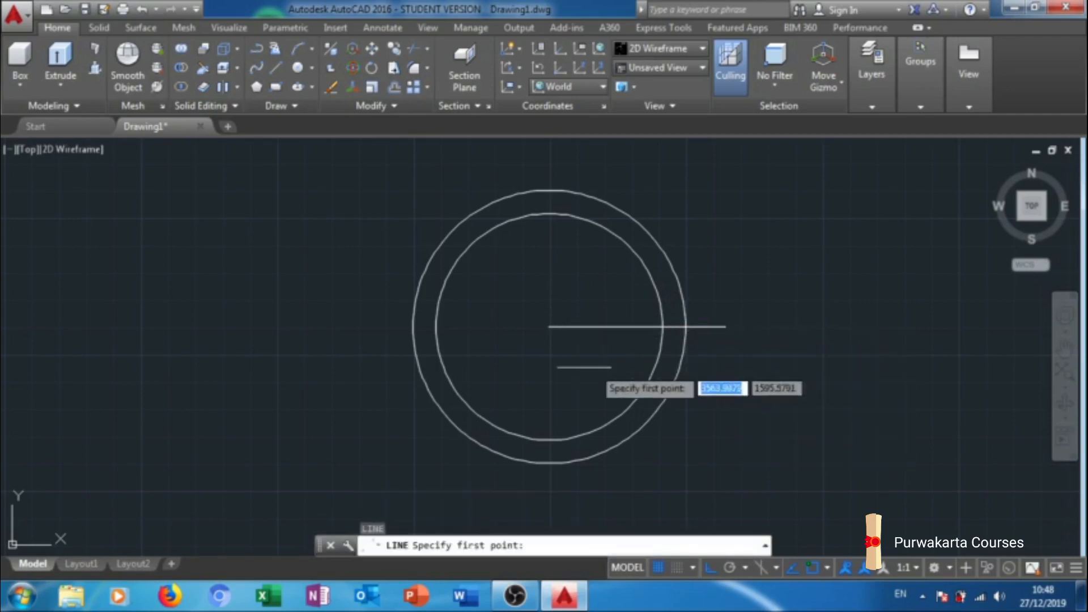
{"action": "left_click", "coordinate": [554, 327]}
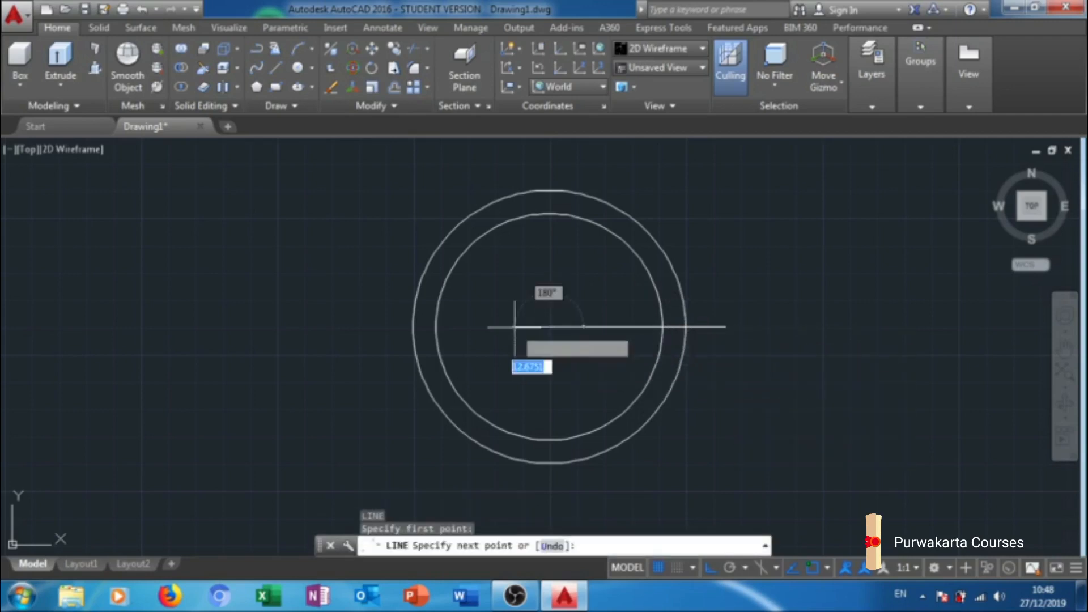
{"action": "left_click", "coordinate": [305, 327]}
{"action": "key", "text": "Return"}
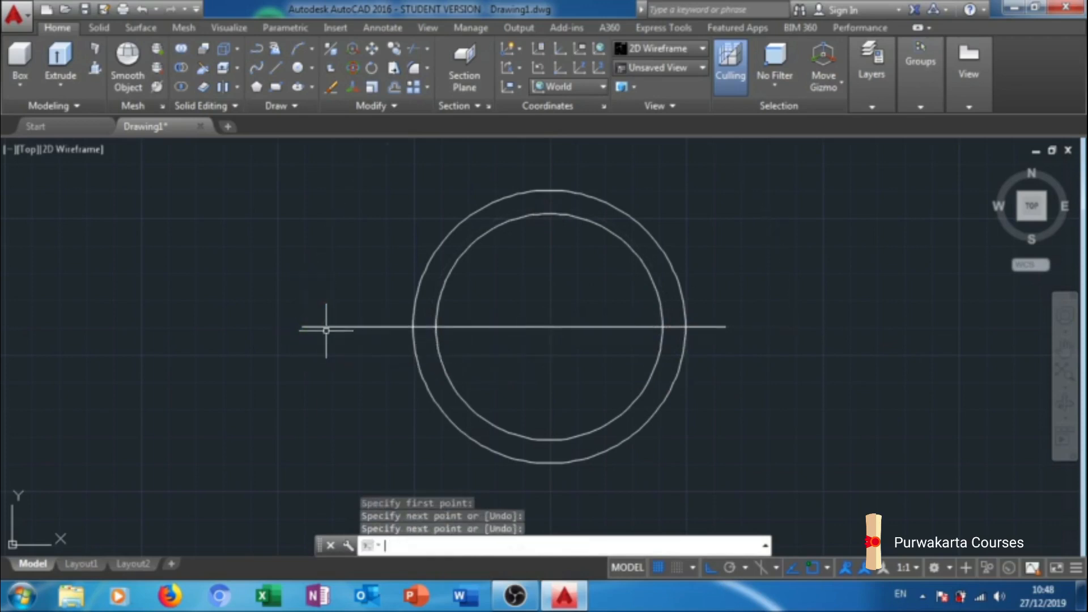
Trim the horizontal centre lines at both ends so they stop at the inner circle.
{"action": "scroll", "coordinate": [559, 310], "scroll_direction": "up", "scroll_amount": 2}
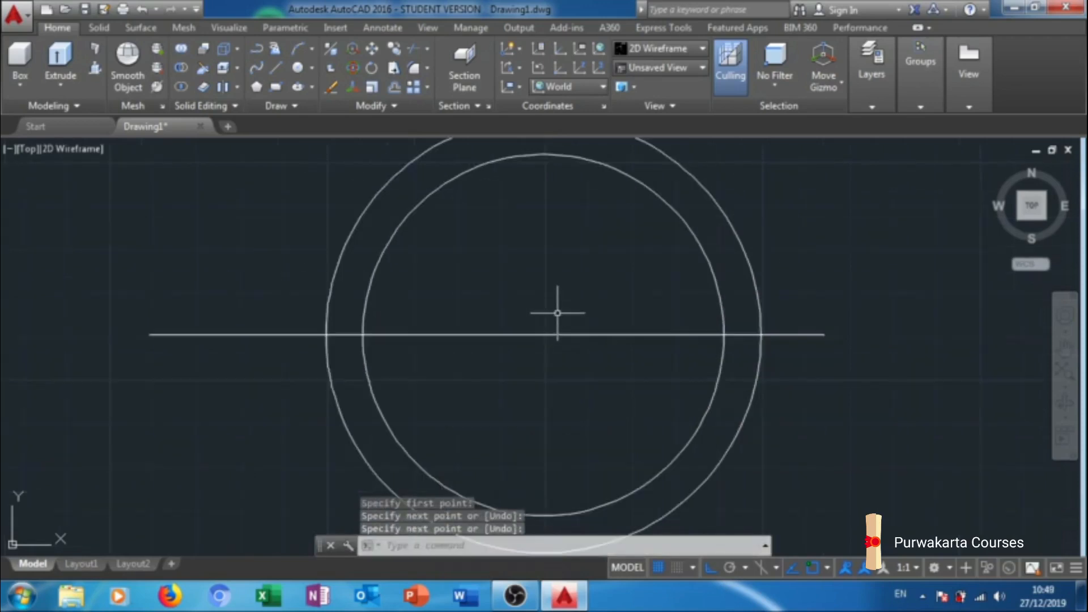
{"action": "scroll", "coordinate": [558, 313], "scroll_direction": "up", "scroll_amount": 2}
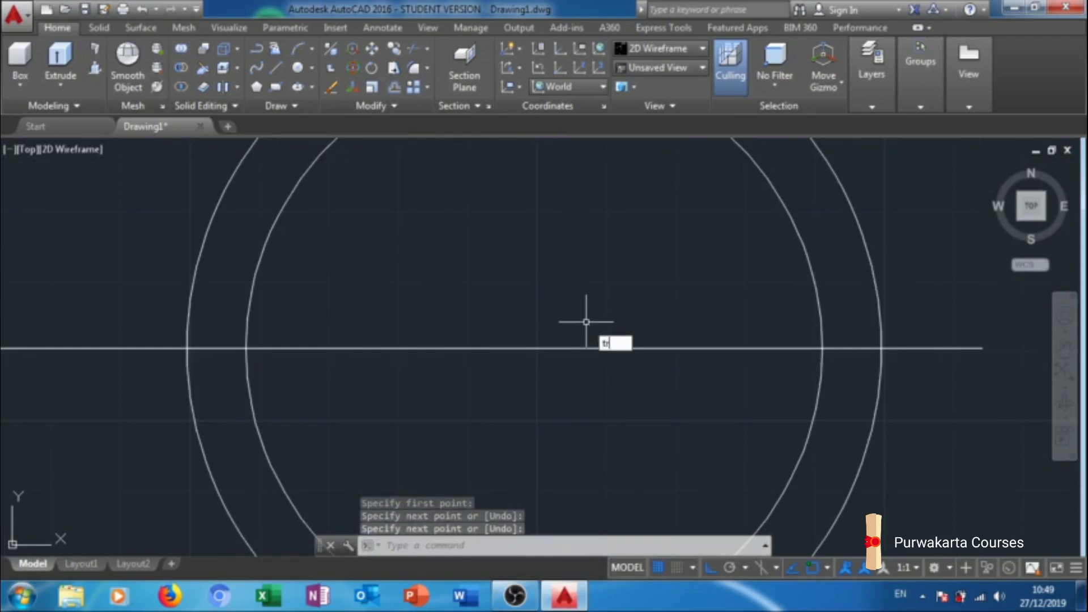
{"action": "key", "text": "Return"}
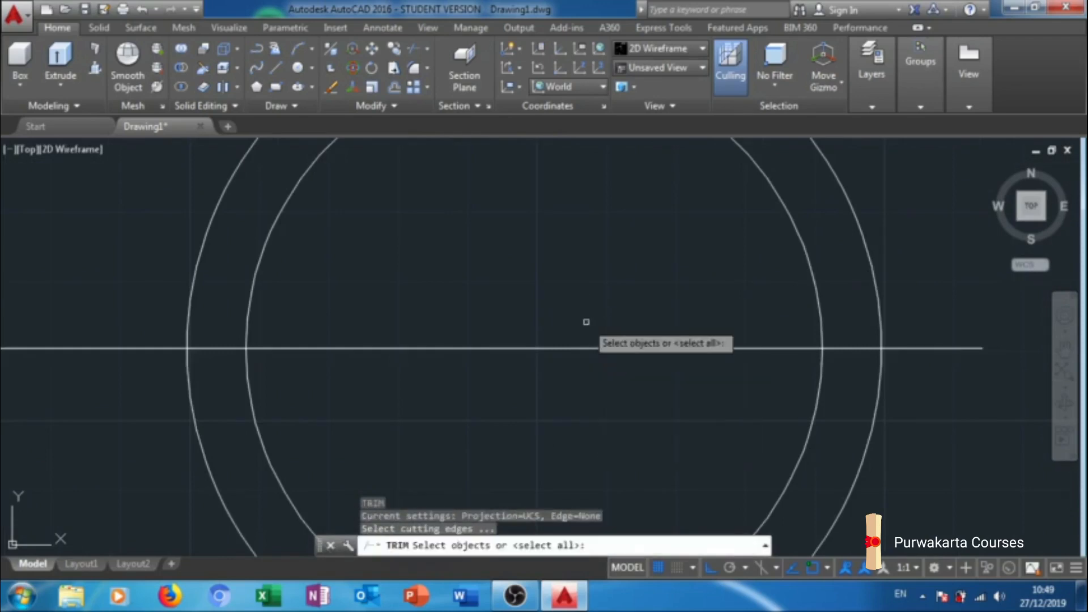
{"action": "key", "text": "Return"}
{"action": "left_click", "coordinate": [958, 349]}
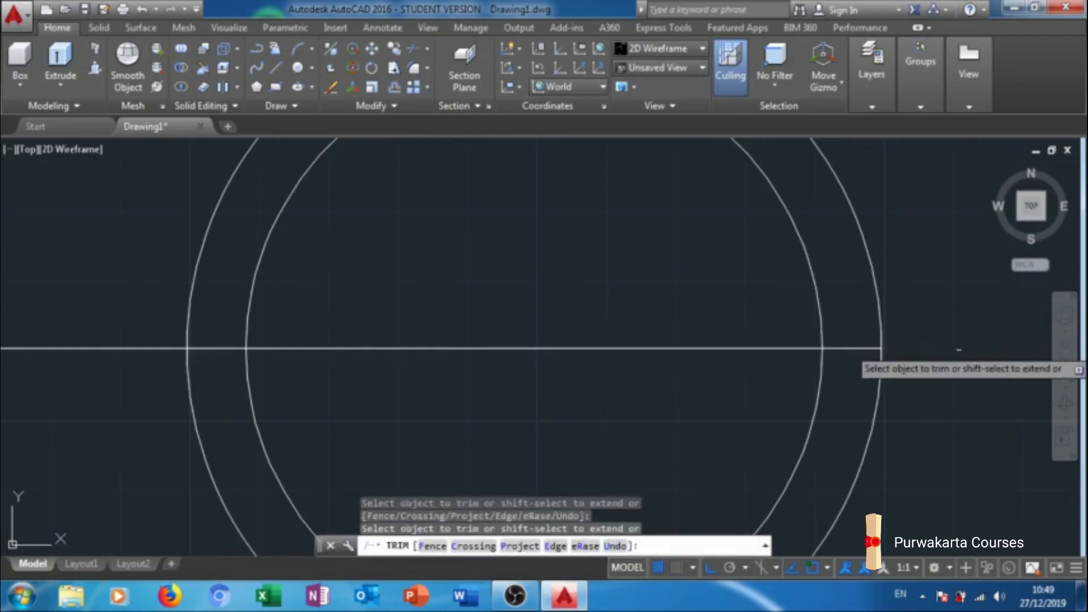
{"action": "left_click", "coordinate": [152, 348]}
{"action": "left_click", "coordinate": [226, 345]}
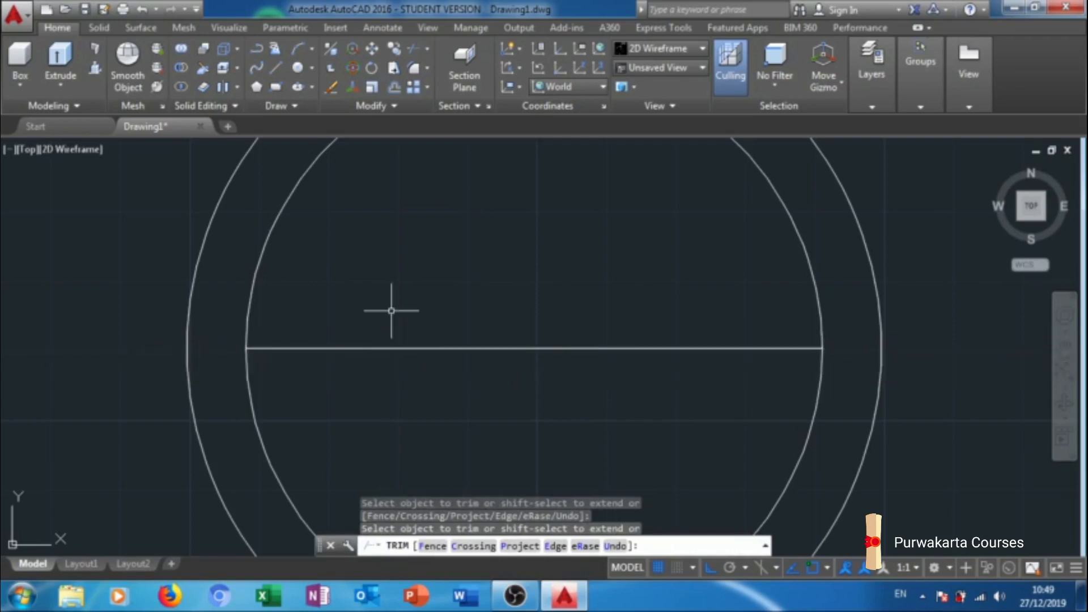
{"action": "key", "text": "Escape"}
Offset the right half of the horizontal centre line by 1.25 both above and below.
{"action": "type", "text": "o"}
{"action": "key", "text": "Return"}
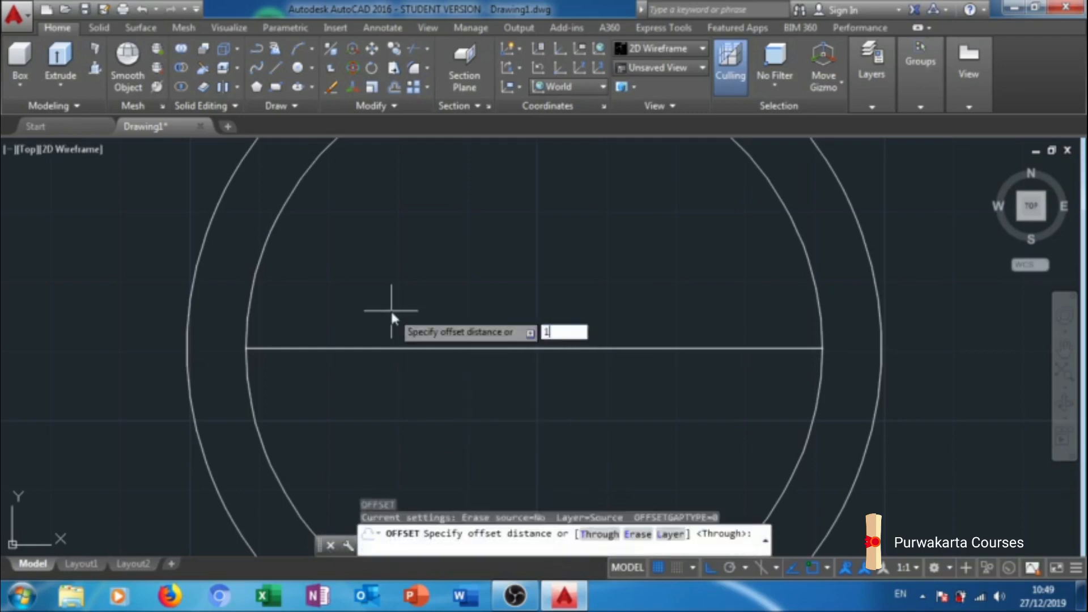
{"action": "key", "text": "Return"}
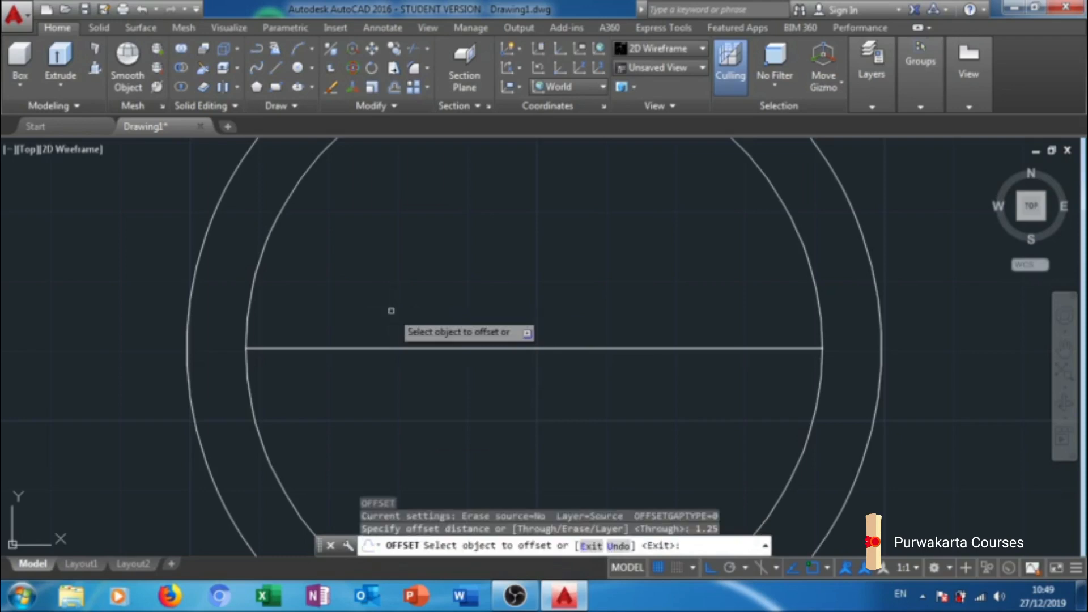
{"action": "left_click", "coordinate": [581, 348]}
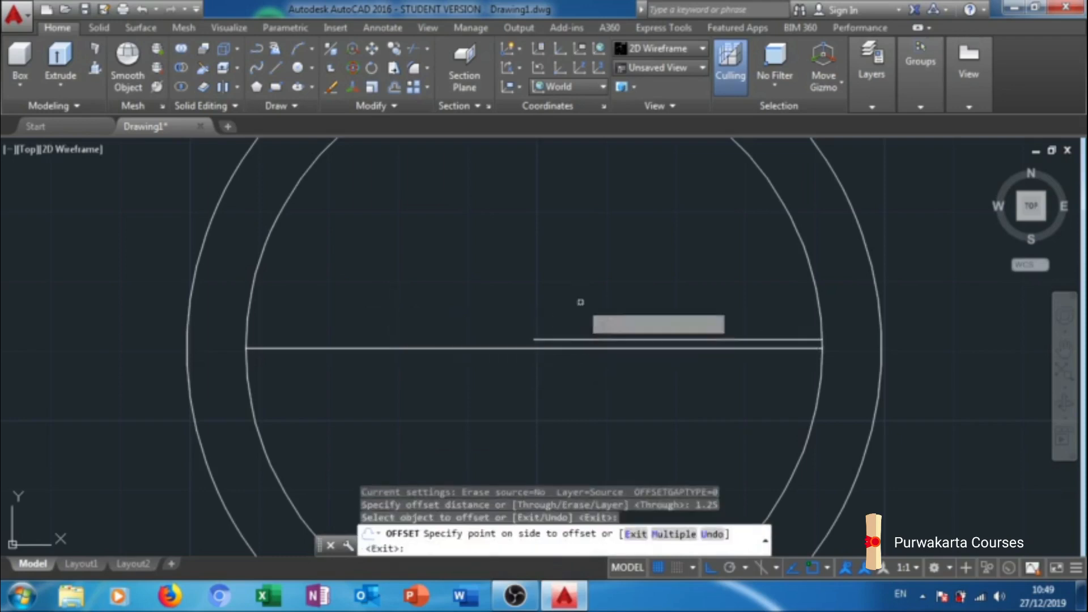
{"action": "left_click", "coordinate": [579, 306]}
{"action": "left_click", "coordinate": [577, 348]}
{"action": "left_click", "coordinate": [578, 401]}
Offset the left half of the horizontal centre line by 1.25 both above and below.
{"action": "scroll", "coordinate": [505, 361], "scroll_direction": "up", "scroll_amount": 2}
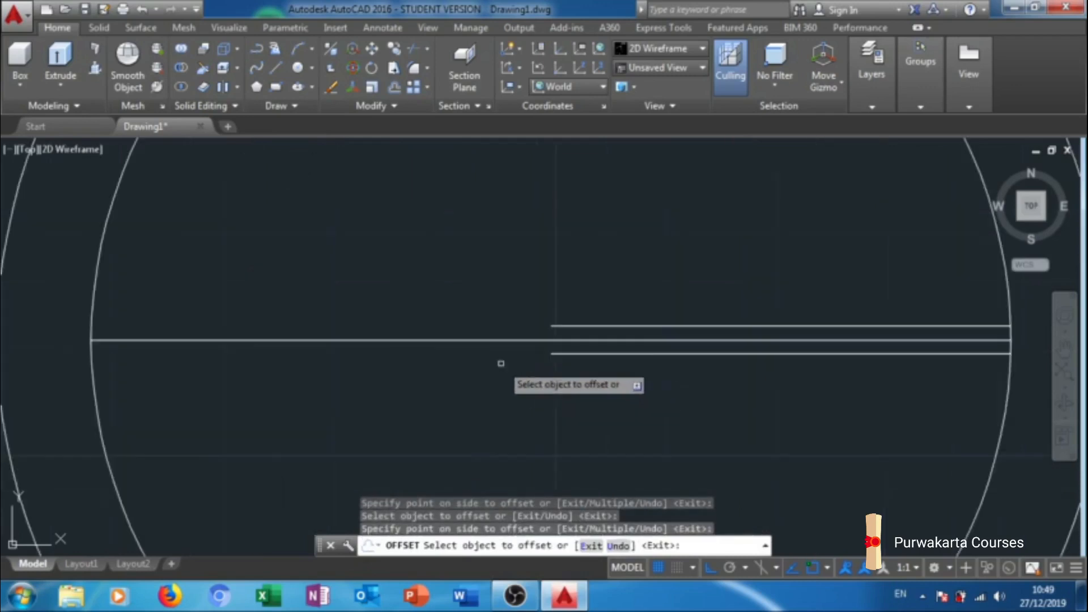
{"action": "left_click", "coordinate": [498, 340]}
{"action": "left_click", "coordinate": [497, 263]}
{"action": "left_click", "coordinate": [495, 340]}
{"action": "left_click", "coordinate": [496, 400]}
{"action": "key", "text": "Escape"}
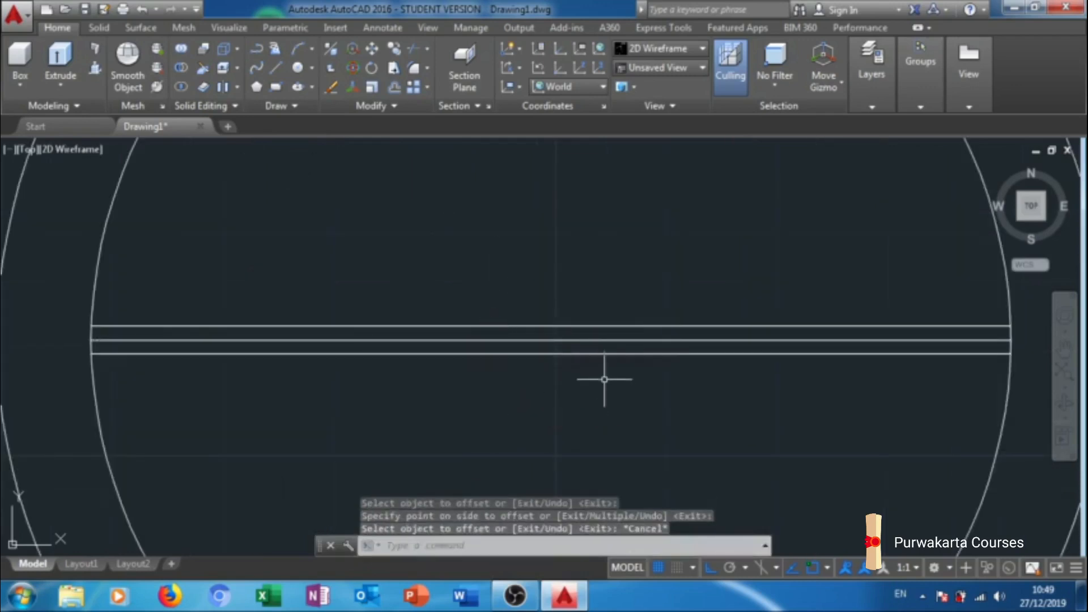
Draw a line 10 units straight up from the point on the upper offset line directly above the circles' centre.
{"action": "type", "text": "l"}
{"action": "key", "text": "Return"}
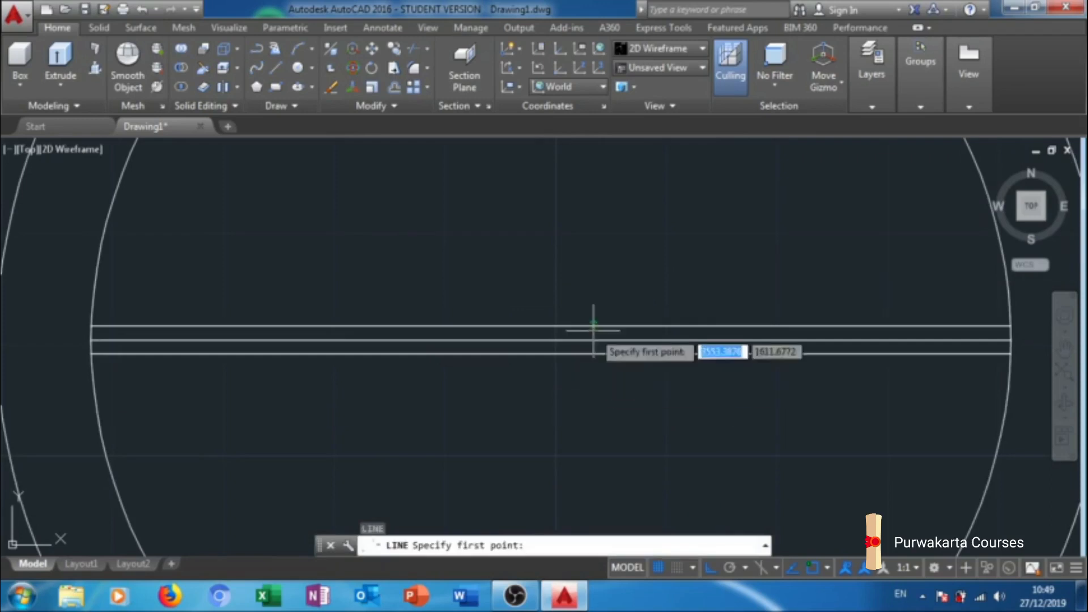
{"action": "left_click", "coordinate": [551, 326]}
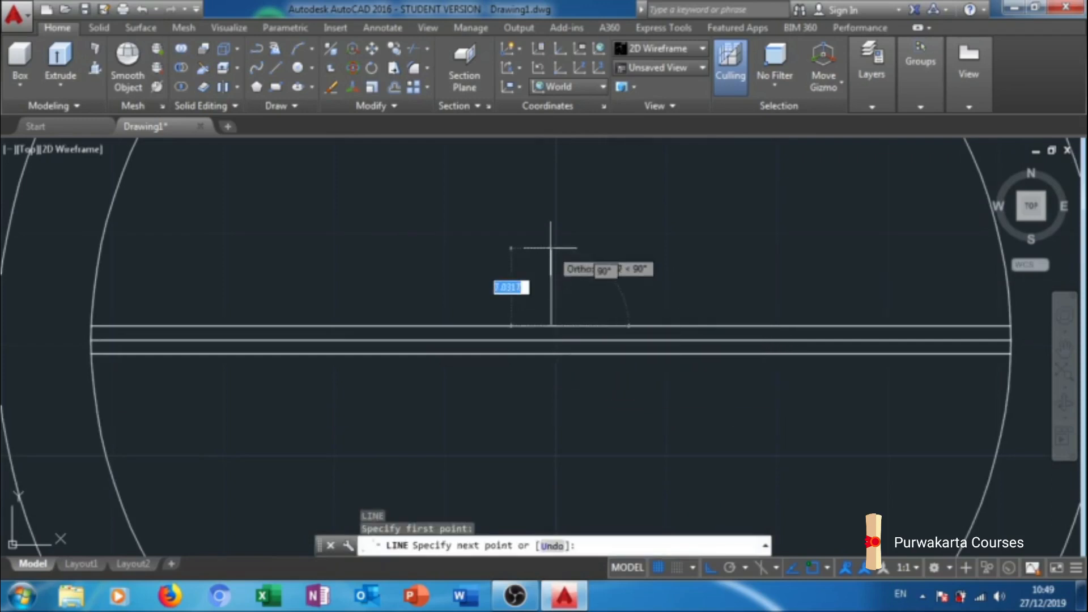
{"action": "type", "text": "1"}
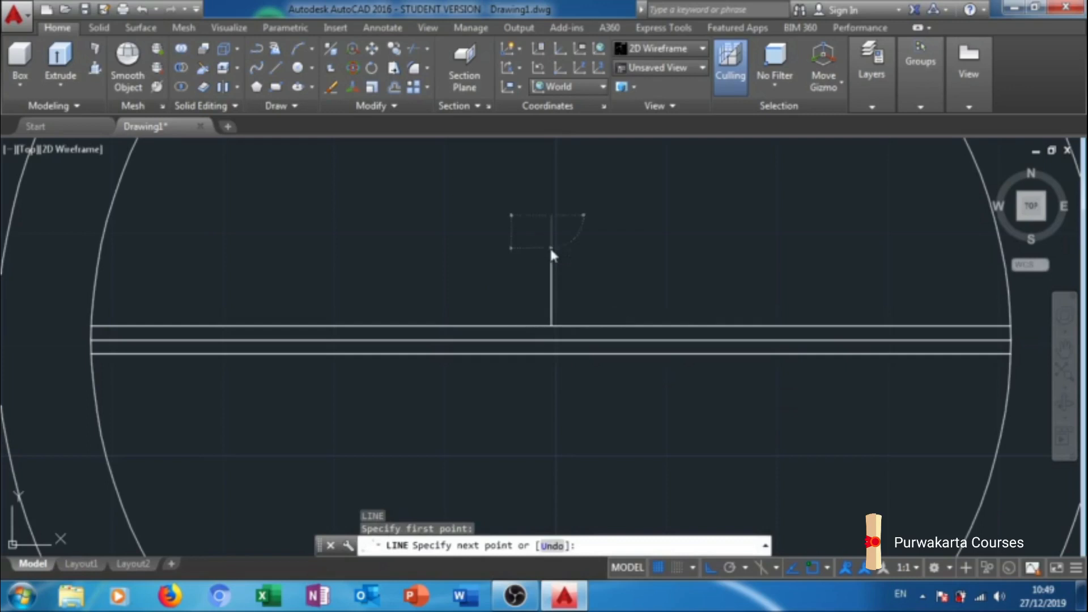
{"action": "key", "text": "Return"}
Continue from the top of the vertical line with a 70-unit segment at 66 degrees, and finish the line.
{"action": "scroll", "coordinate": [536, 391], "scroll_direction": "down", "scroll_amount": 5}
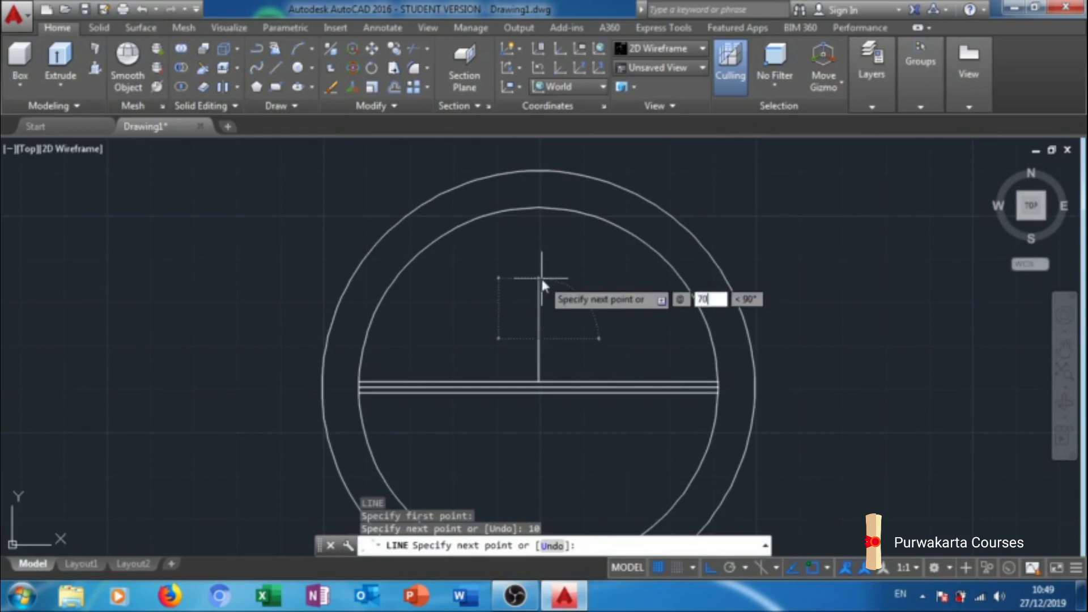
{"action": "key", "text": "Tab"}
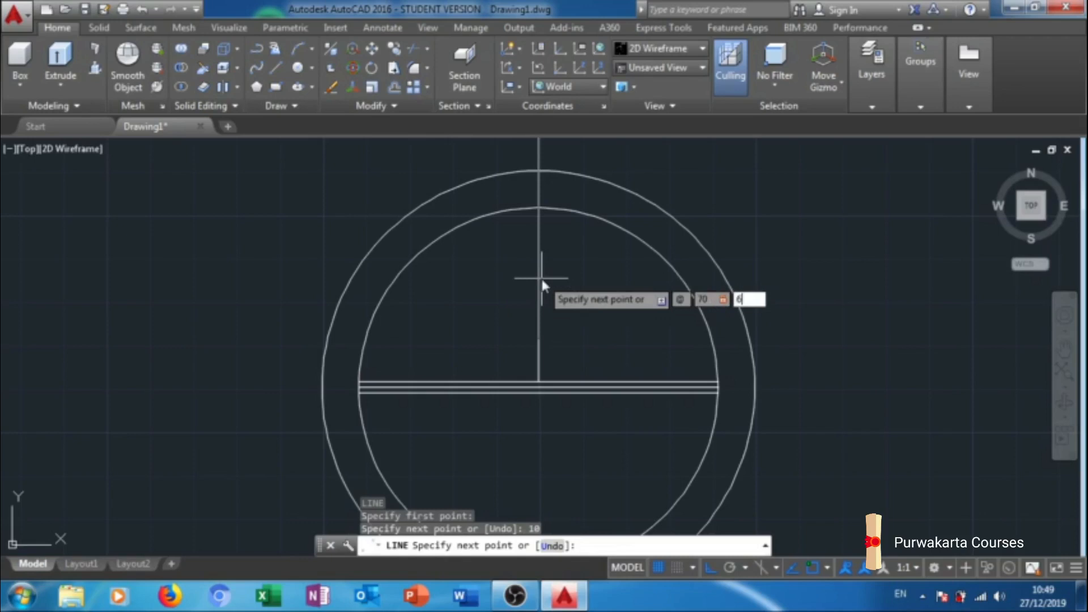
{"action": "type", "text": "66"}
{"action": "key", "text": "Return"}
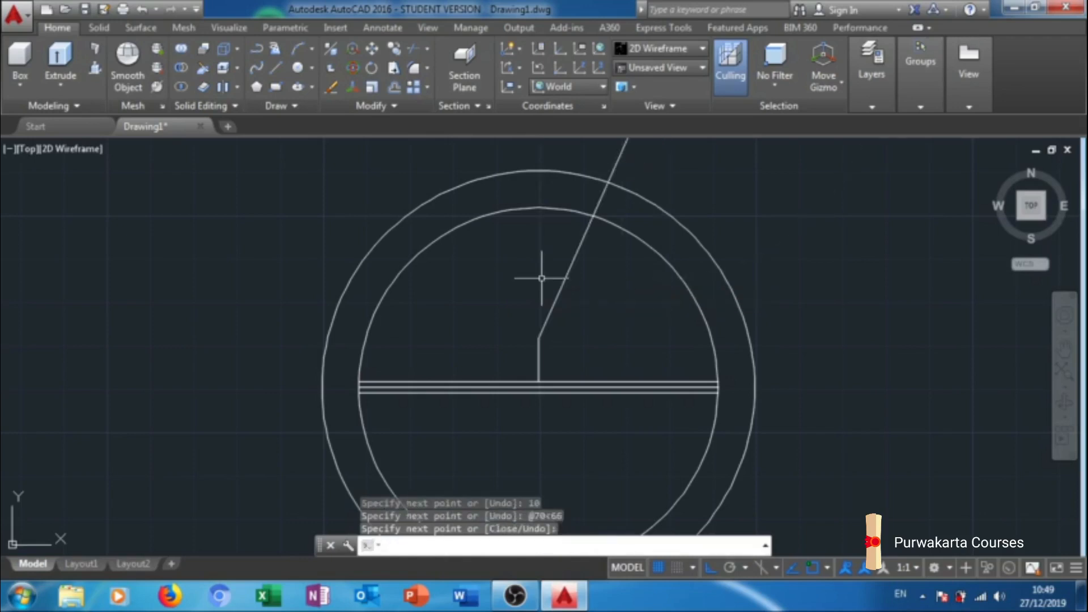
{"action": "key", "text": "Return"}
{"action": "scroll", "coordinate": [577, 323], "scroll_direction": "down", "scroll_amount": 3}
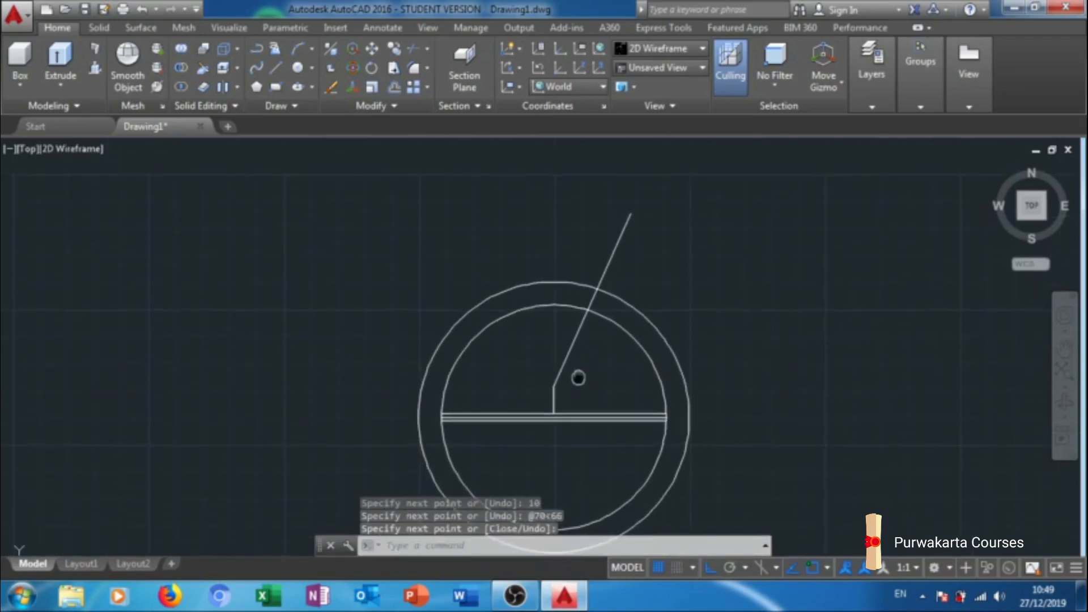
Draw a 70-unit line at 114 degrees from the top of the short vertical line.
{"action": "key", "text": "Return"}
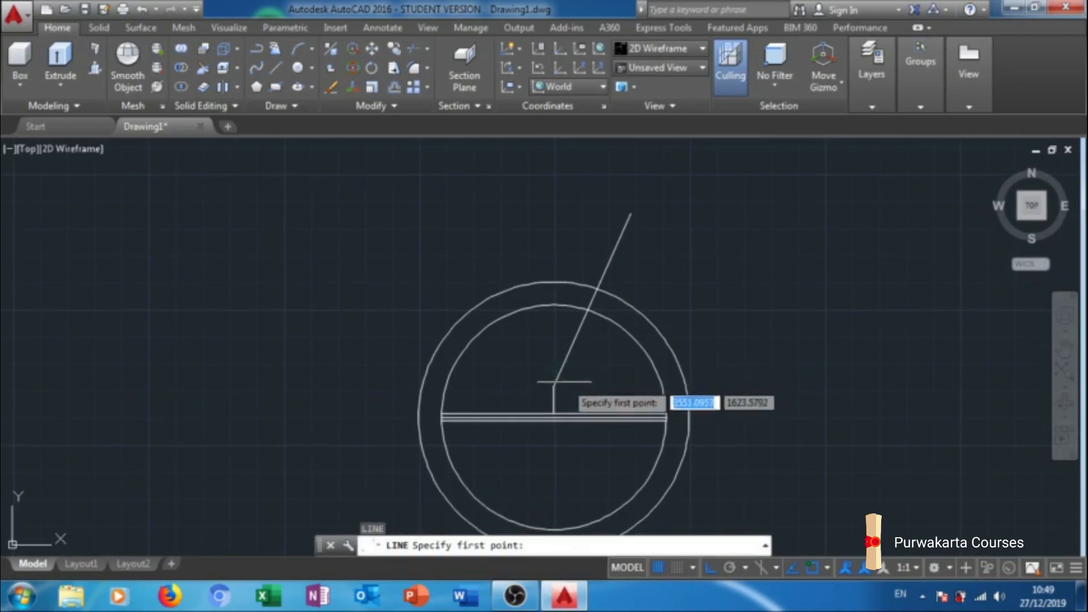
{"action": "scroll", "coordinate": [567, 380], "scroll_direction": "up", "scroll_amount": 5}
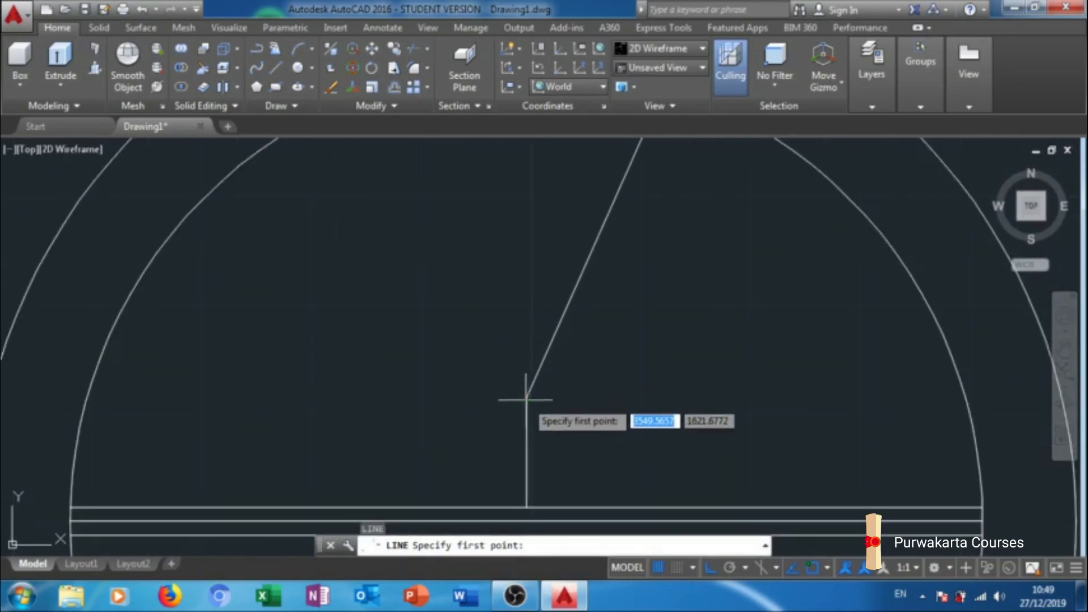
{"action": "left_click", "coordinate": [525, 396]}
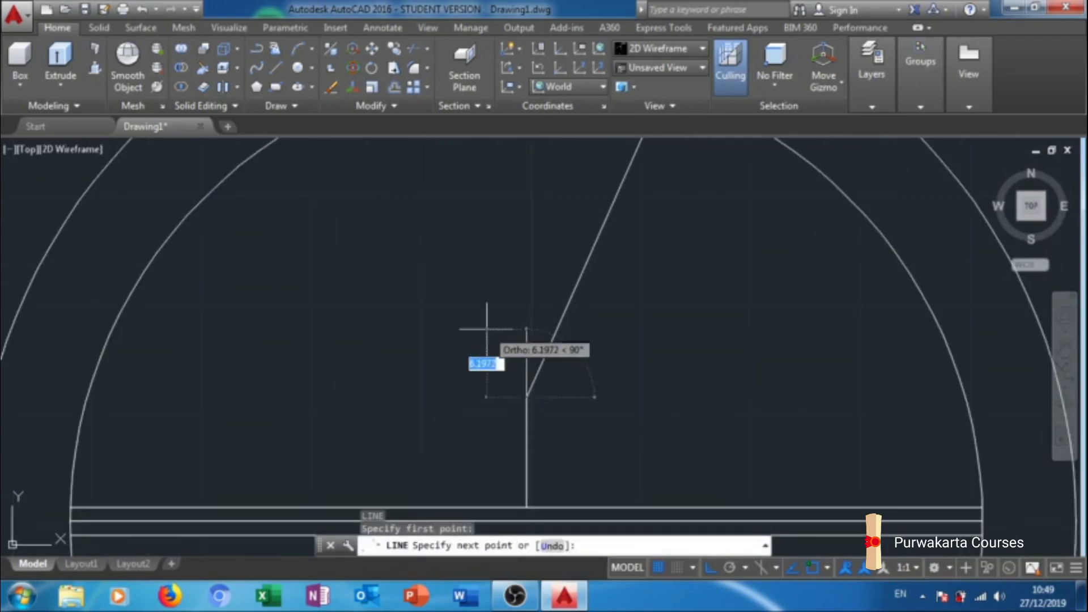
{"action": "type", "text": "70"}
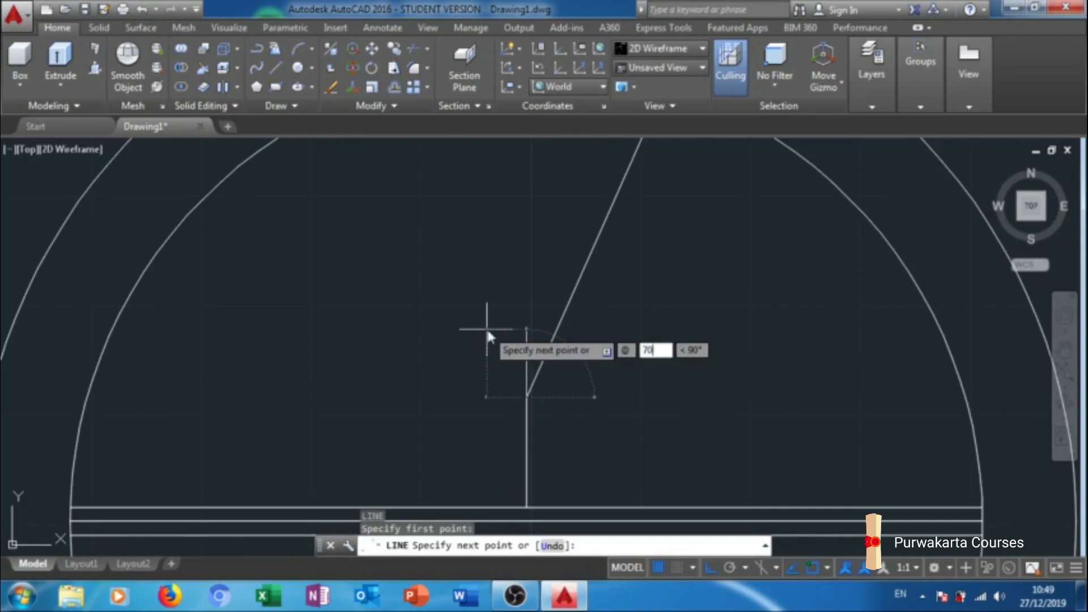
{"action": "key", "text": "Tab"}
{"action": "type", "text": "11"}
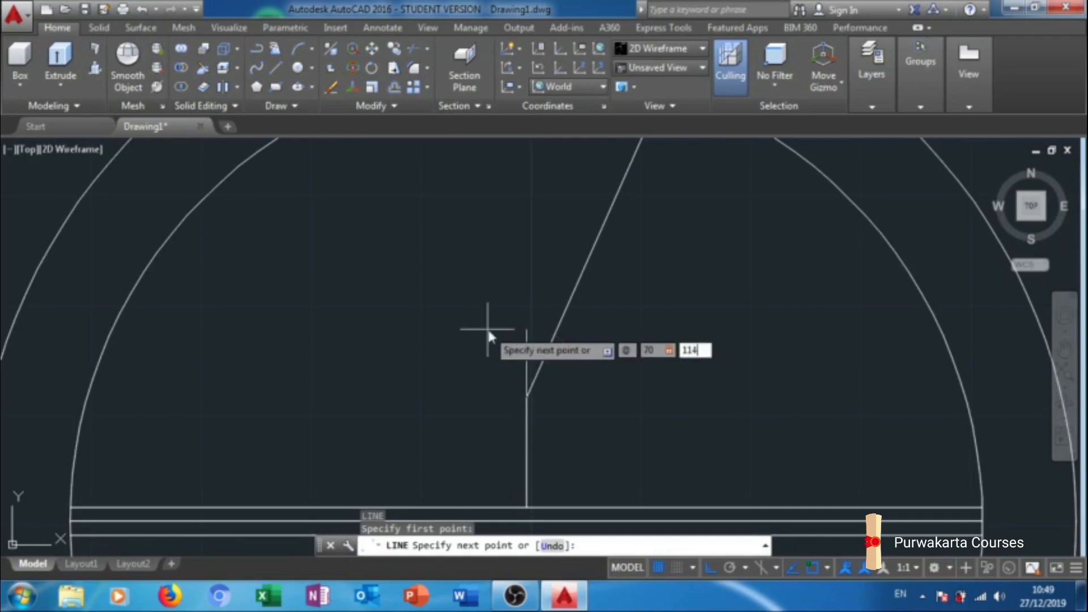
{"action": "key", "text": "Return"}
{"action": "key", "text": "Return"}
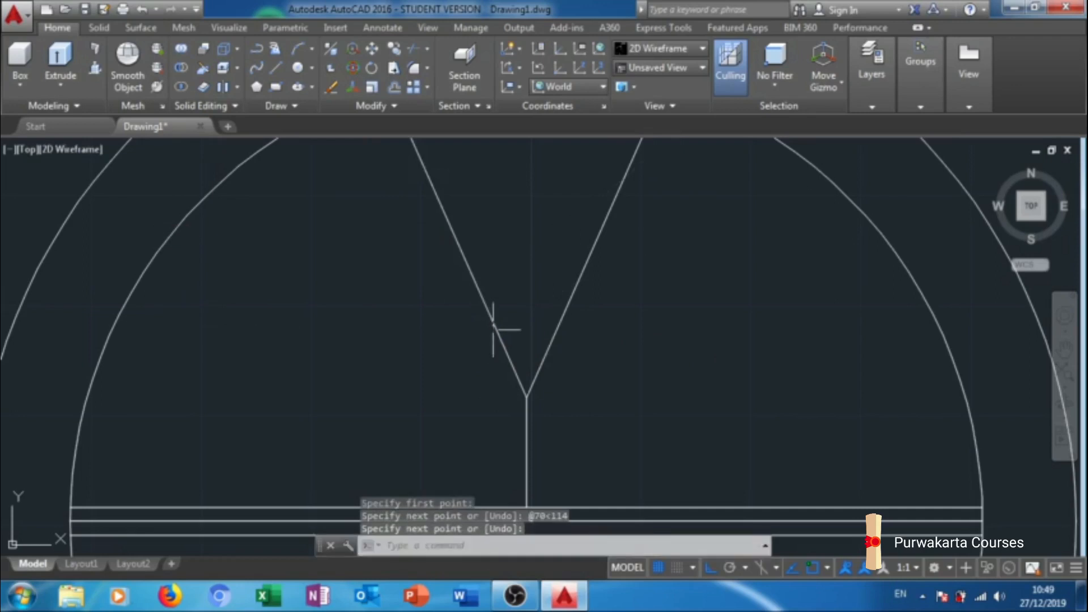
Offset both angled lines outward by 10, one to each side of the V.
{"action": "scroll", "coordinate": [493, 328], "scroll_direction": "down", "scroll_amount": 5}
{"action": "scroll", "coordinate": [513, 343], "scroll_direction": "up", "scroll_amount": 5}
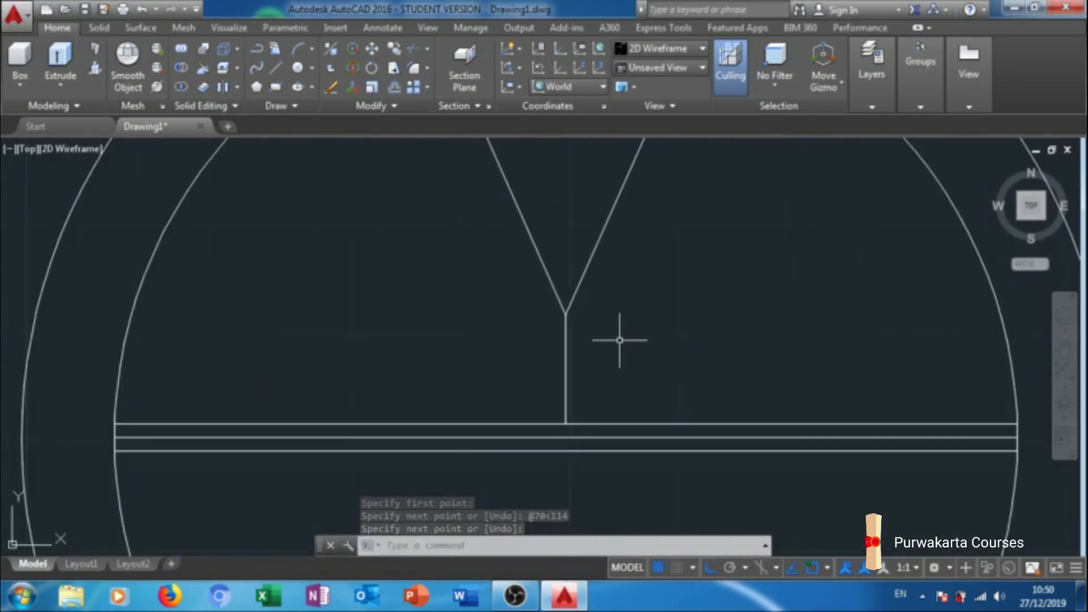
{"action": "type", "text": "O"}
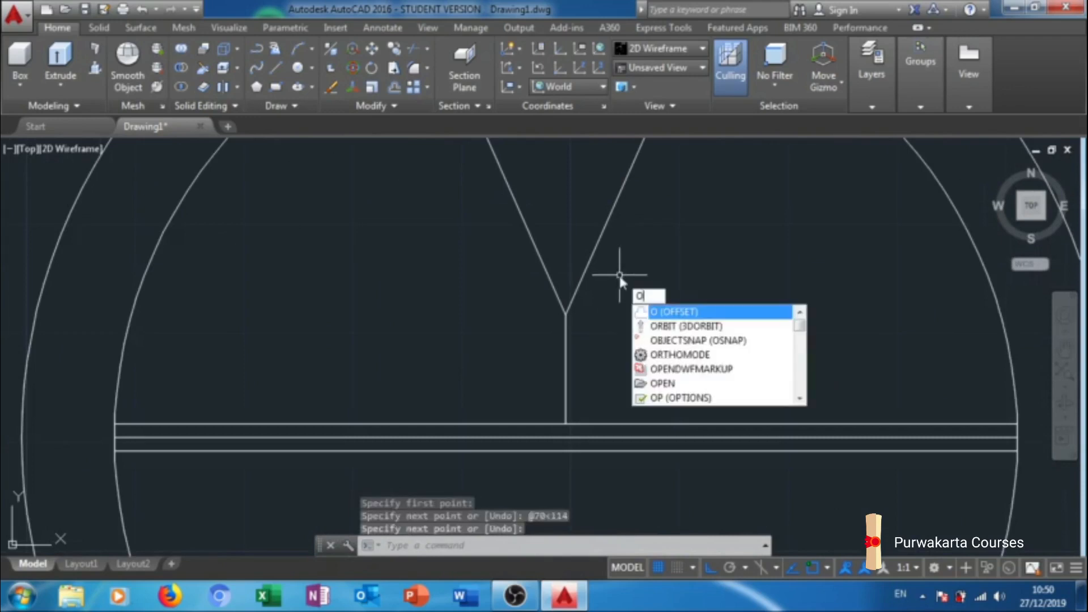
{"action": "key", "text": "Return"}
{"action": "key", "text": "Return"}
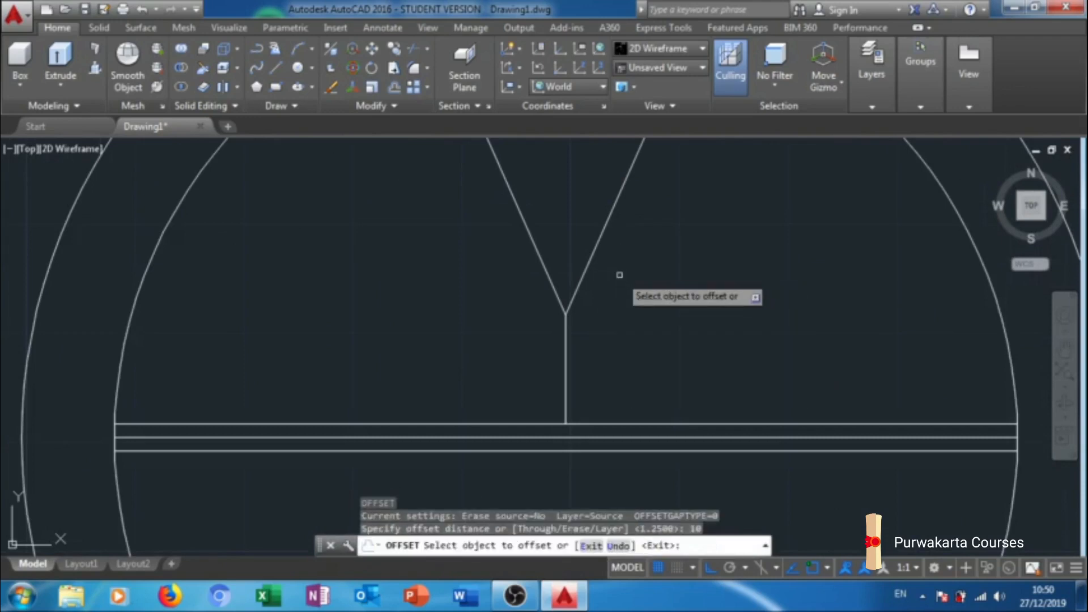
{"action": "left_click", "coordinate": [594, 250]}
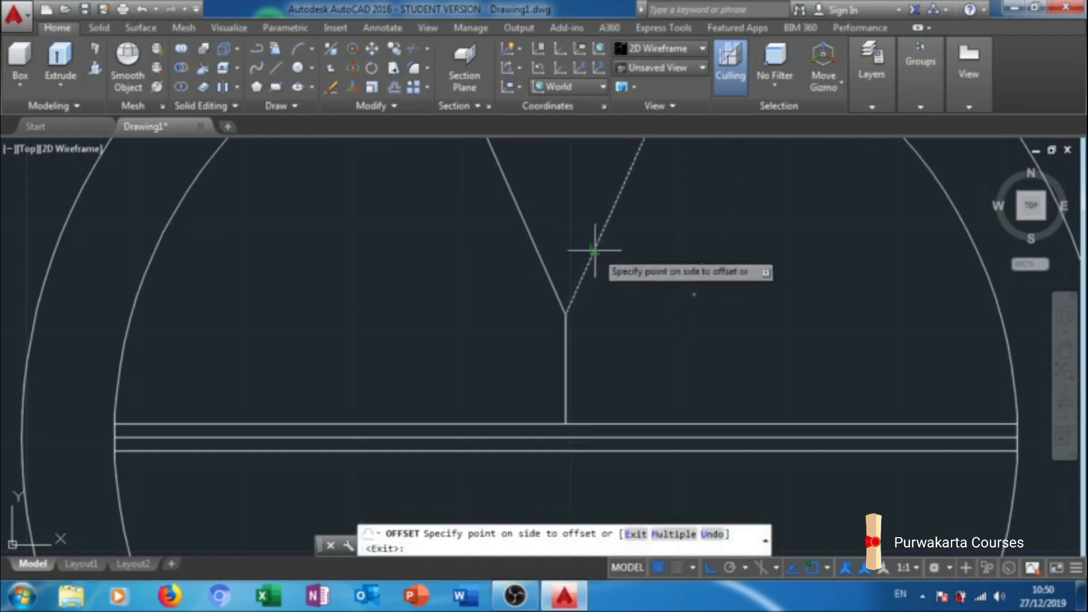
{"action": "left_click", "coordinate": [717, 322]}
{"action": "left_click", "coordinate": [553, 278]}
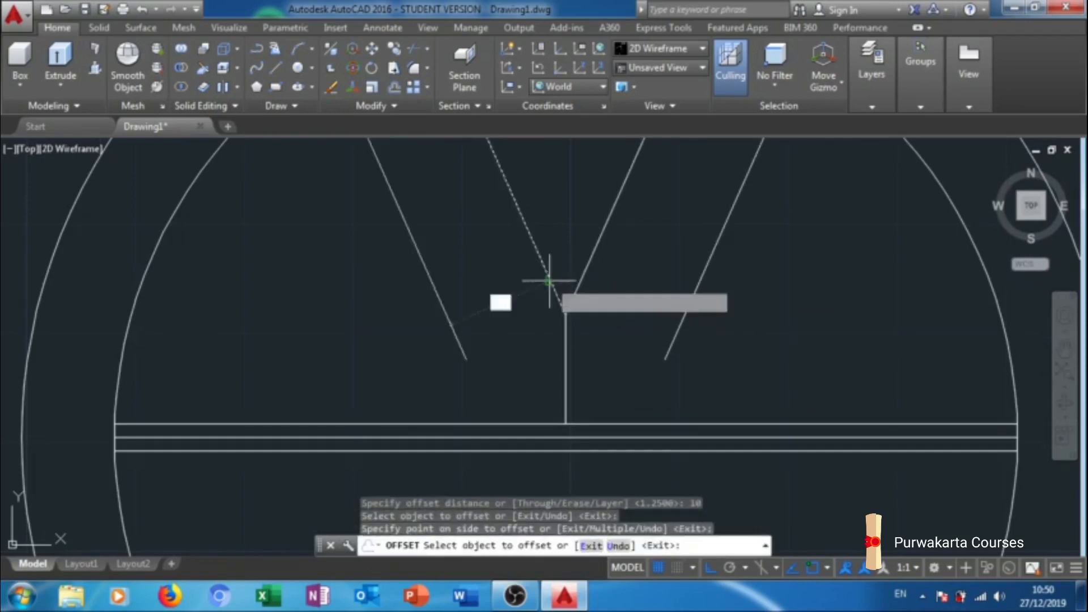
{"action": "left_click", "coordinate": [438, 364]}
{"action": "key", "text": "Escape"}
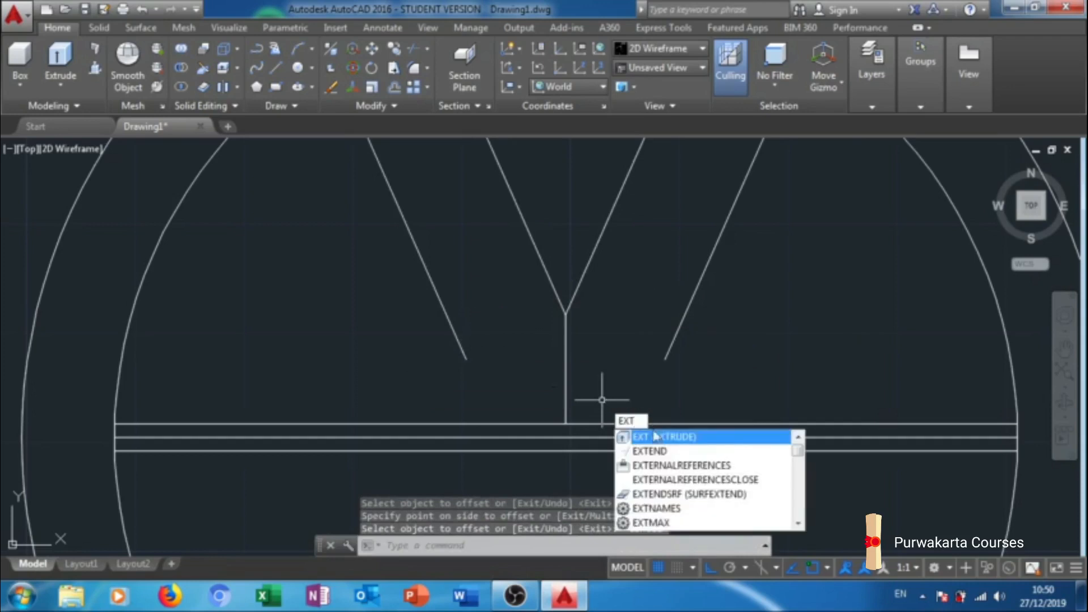
Extend the two outer angled lines down to the upper horizontal line and delete the short vertical line.
{"action": "left_click", "coordinate": [650, 450]}
{"action": "key", "text": "Return"}
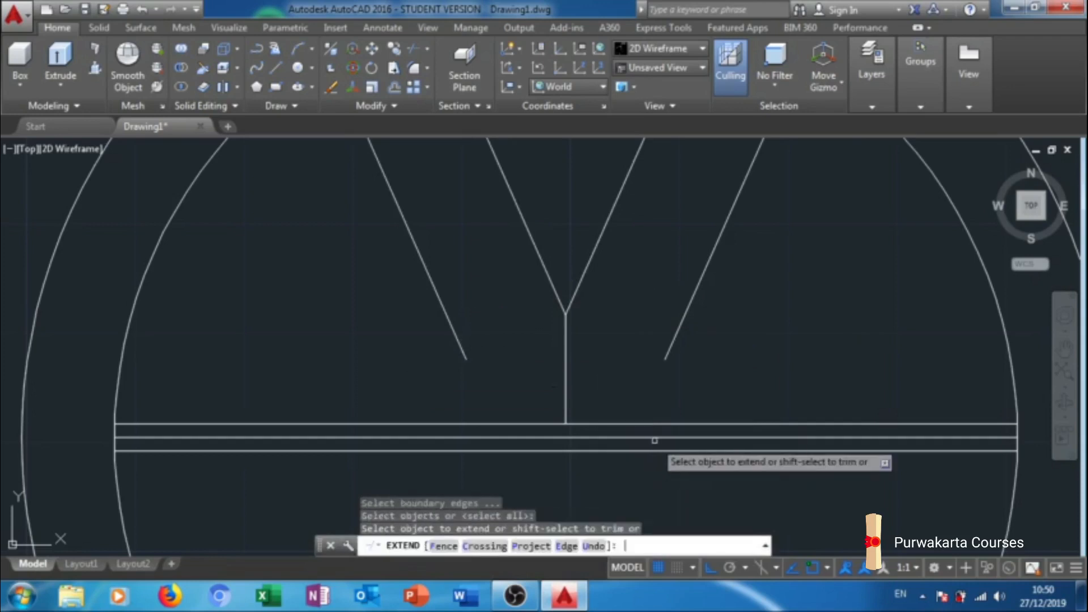
{"action": "left_click", "coordinate": [687, 305]}
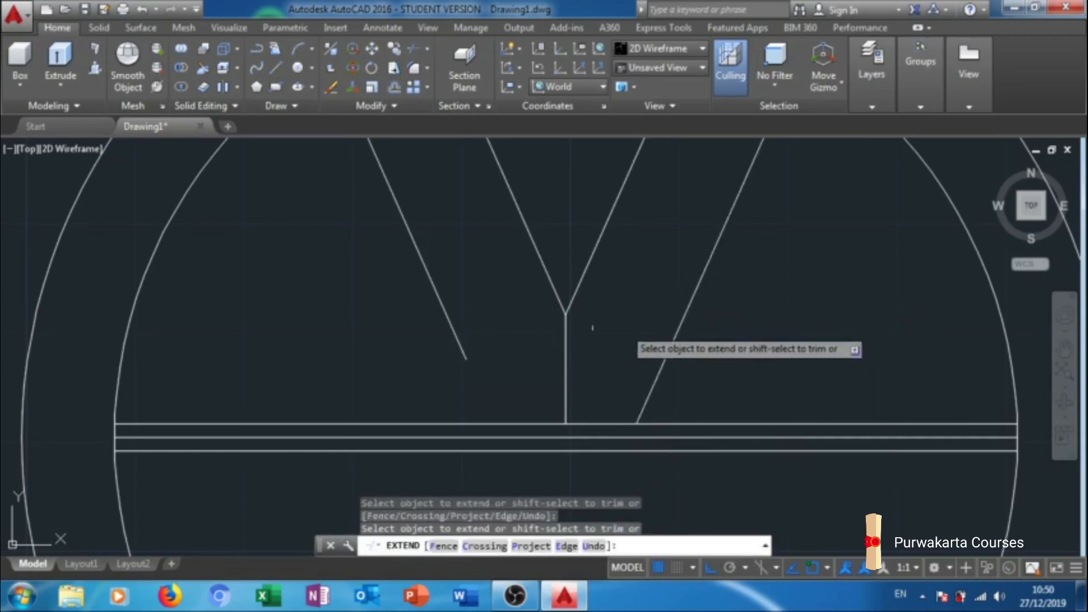
{"action": "left_click", "coordinate": [452, 321]}
{"action": "key", "text": "Escape"}
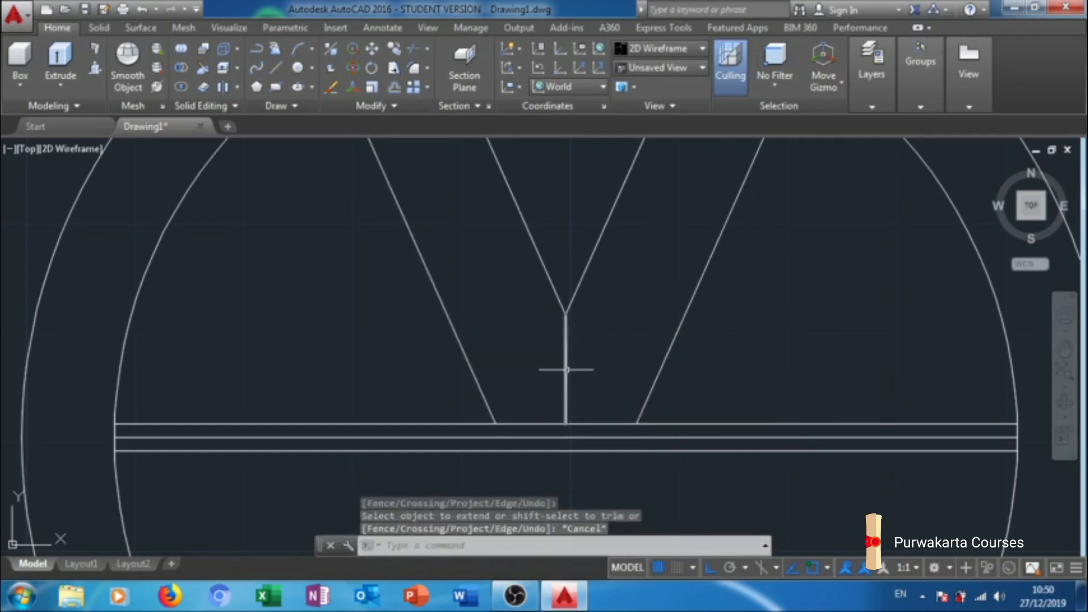
{"action": "left_click", "coordinate": [566, 370]}
{"action": "key", "text": "Delete"}
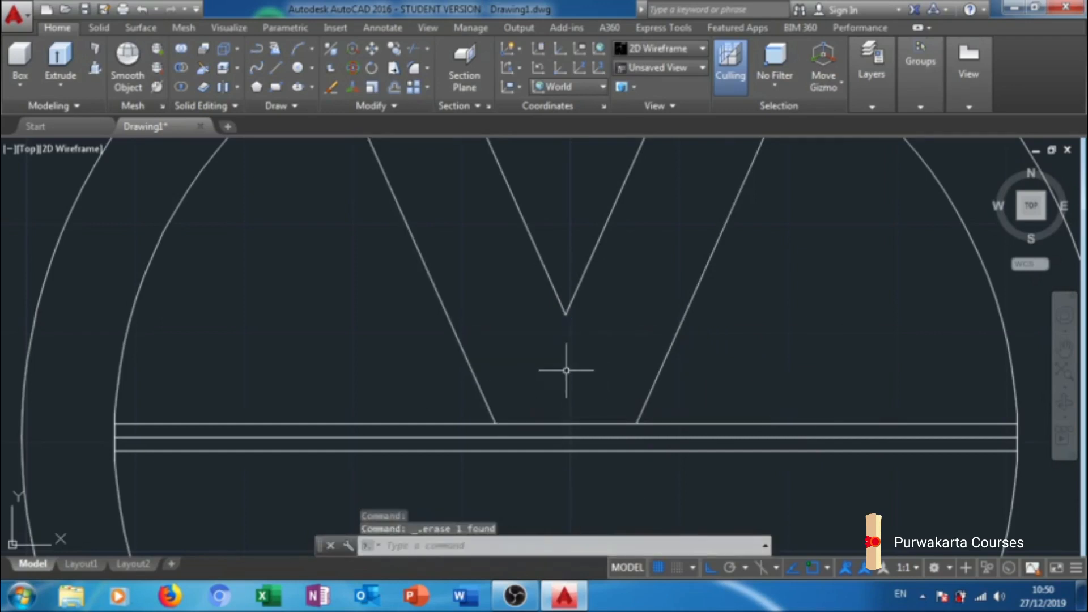
Mirror the four angled lines across the horizontal centre line, keeping the source objects.
{"action": "middle_click_drag", "start_coordinate": [608, 356], "coordinate": [600, 319]}
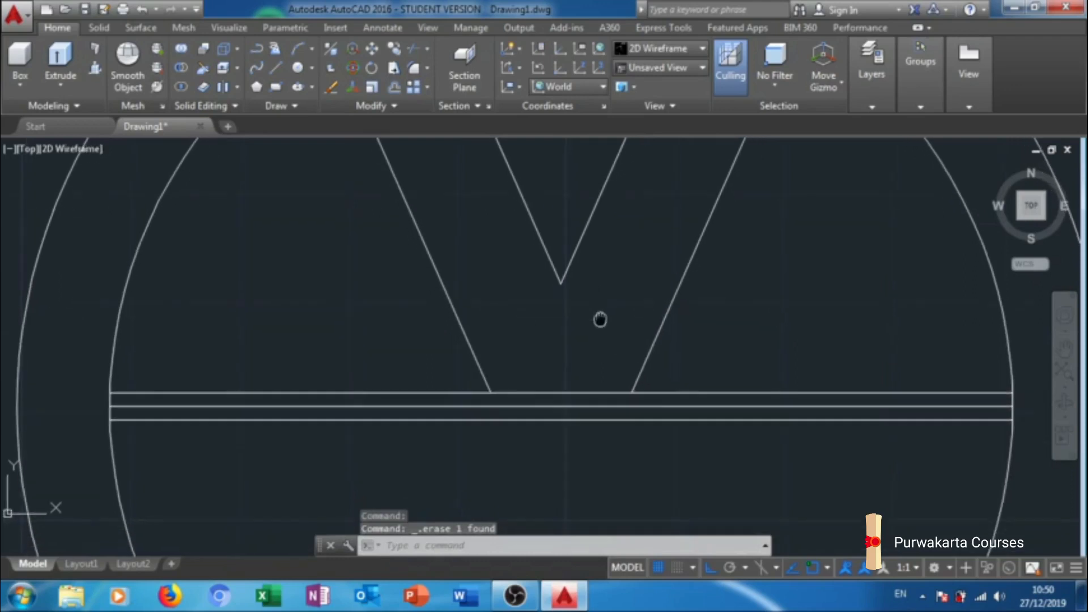
{"action": "left_click", "coordinate": [773, 208]}
{"action": "left_click", "coordinate": [432, 287]}
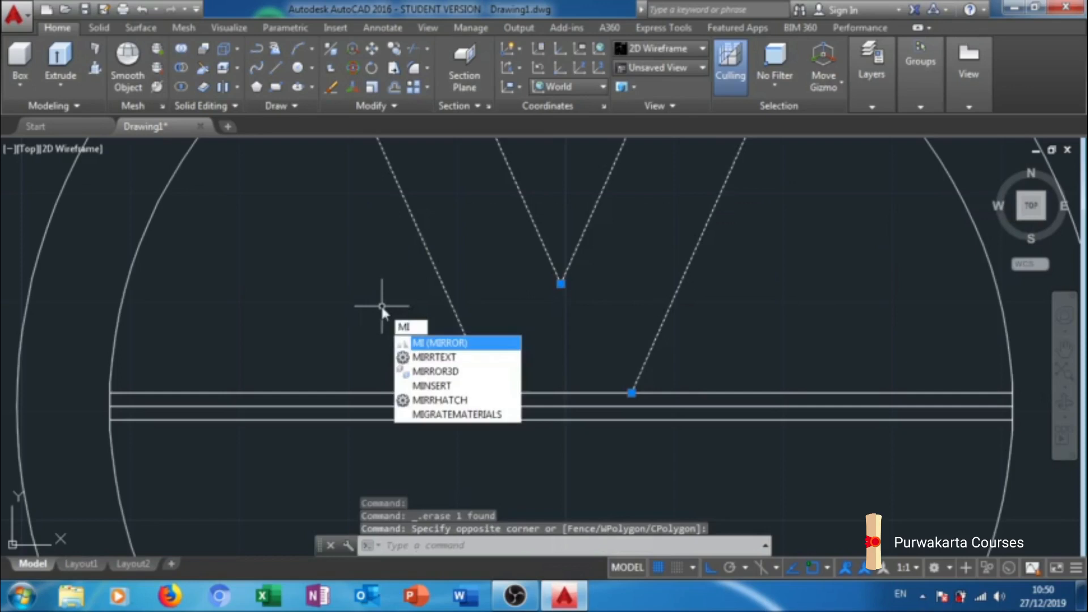
{"action": "key", "text": "Return"}
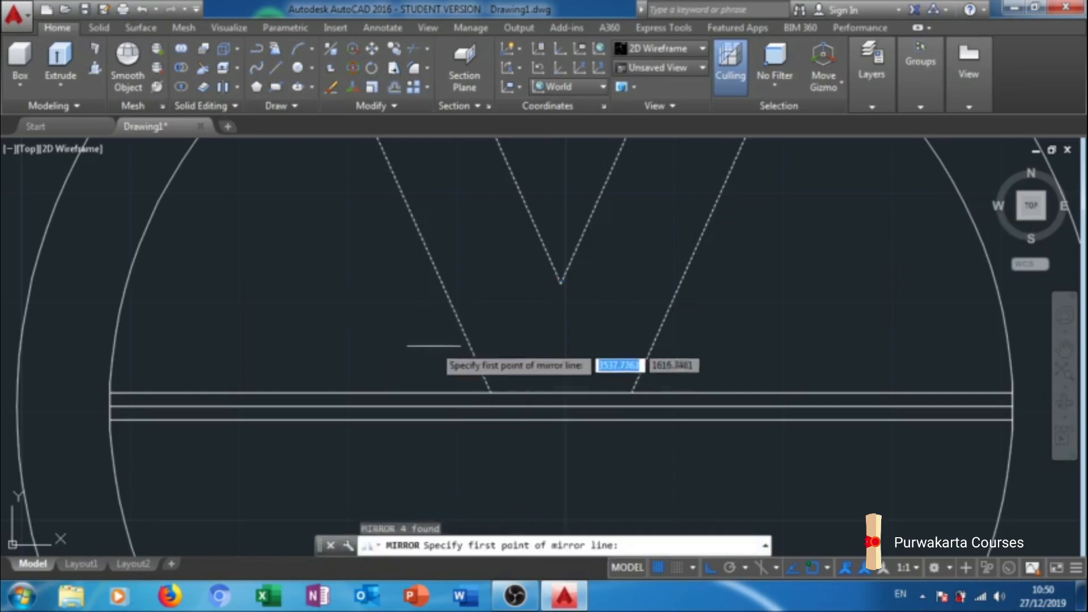
{"action": "left_click", "coordinate": [561, 406]}
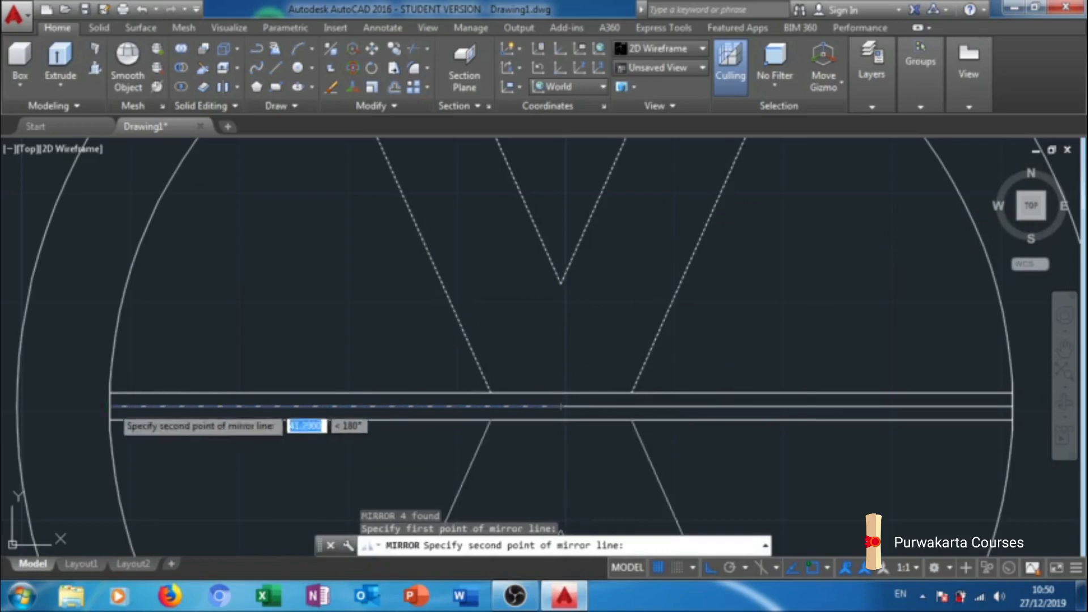
{"action": "left_click", "coordinate": [108, 406]}
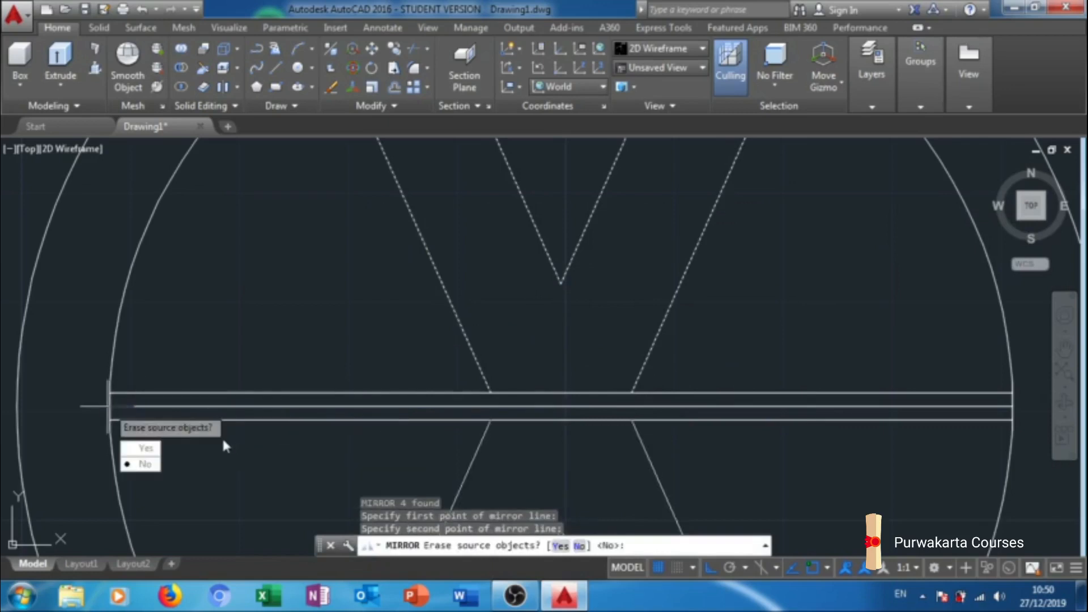
{"action": "key", "text": "Return"}
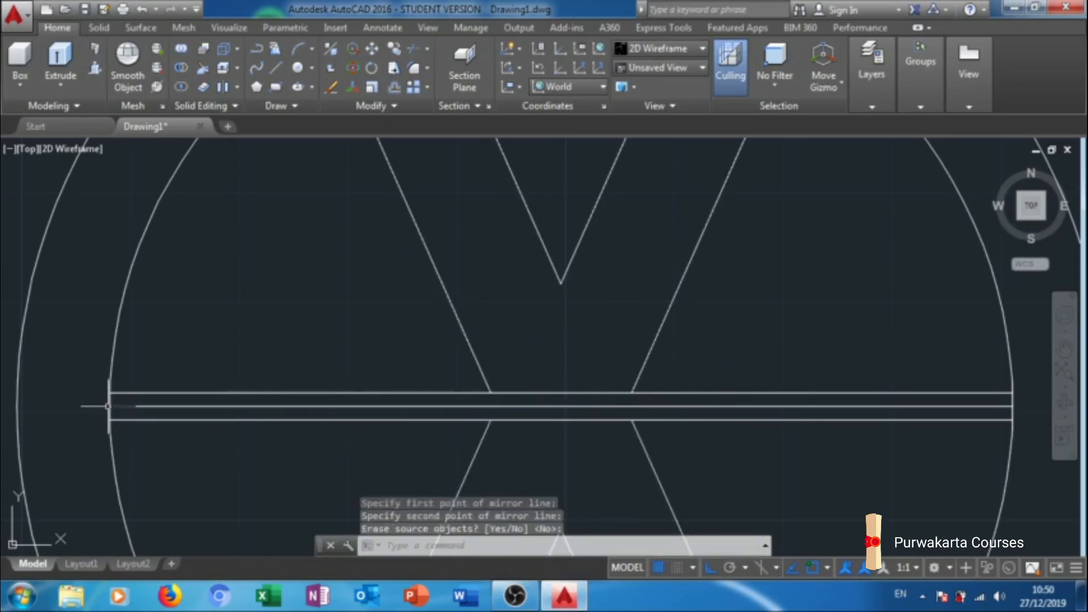
Erase both halves of the middle horizontal centre line between the two offset lines.
{"action": "scroll", "coordinate": [567, 363], "scroll_direction": "down", "scroll_amount": 5}
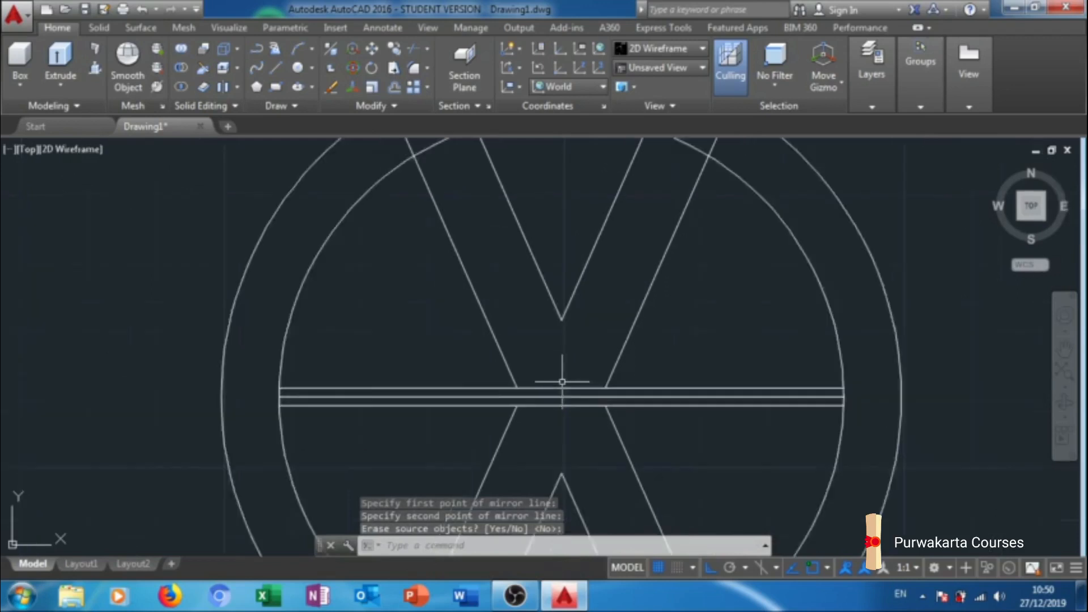
{"action": "middle_click_drag", "start_coordinate": [576, 311], "coordinate": [569, 386]}
{"action": "mouse_move", "coordinate": [619, 357]}
{"action": "middle_mouse_down"}
{"action": "mouse_move", "coordinate": [603, 316]}
{"action": "mouse_move", "coordinate": [578, 318]}
{"action": "middle_mouse_up"}
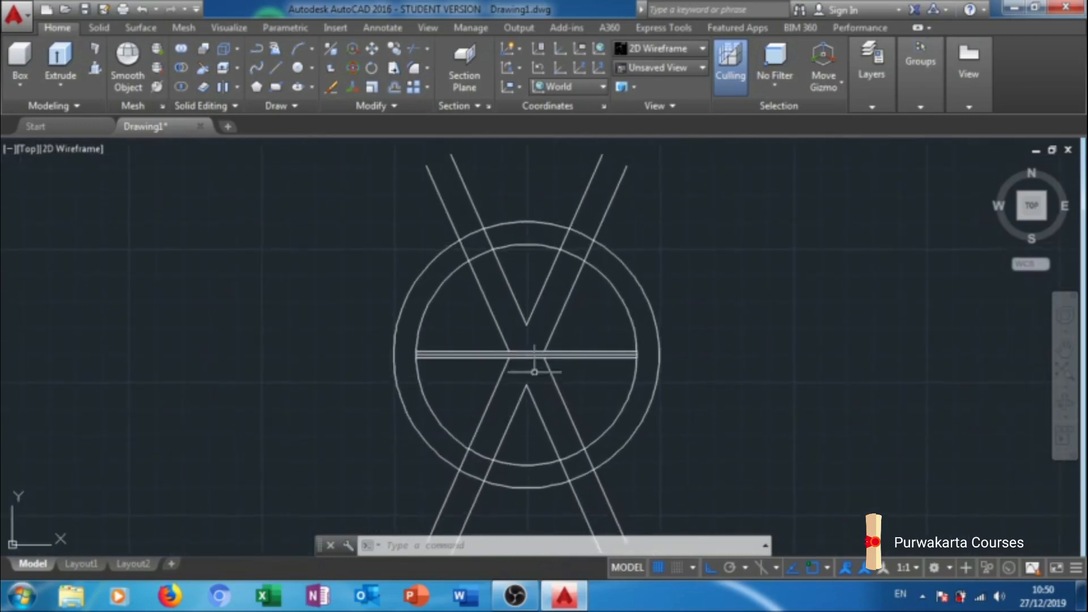
{"action": "scroll", "coordinate": [534, 371], "scroll_direction": "up", "scroll_amount": 6}
{"action": "left_click", "coordinate": [572, 300]}
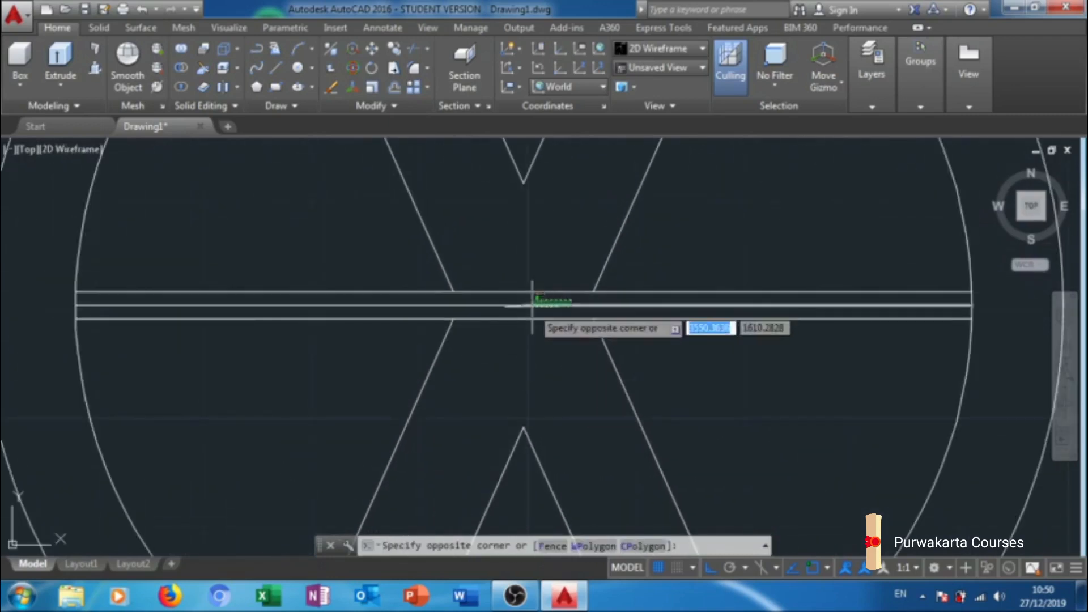
{"action": "left_click", "coordinate": [509, 311]}
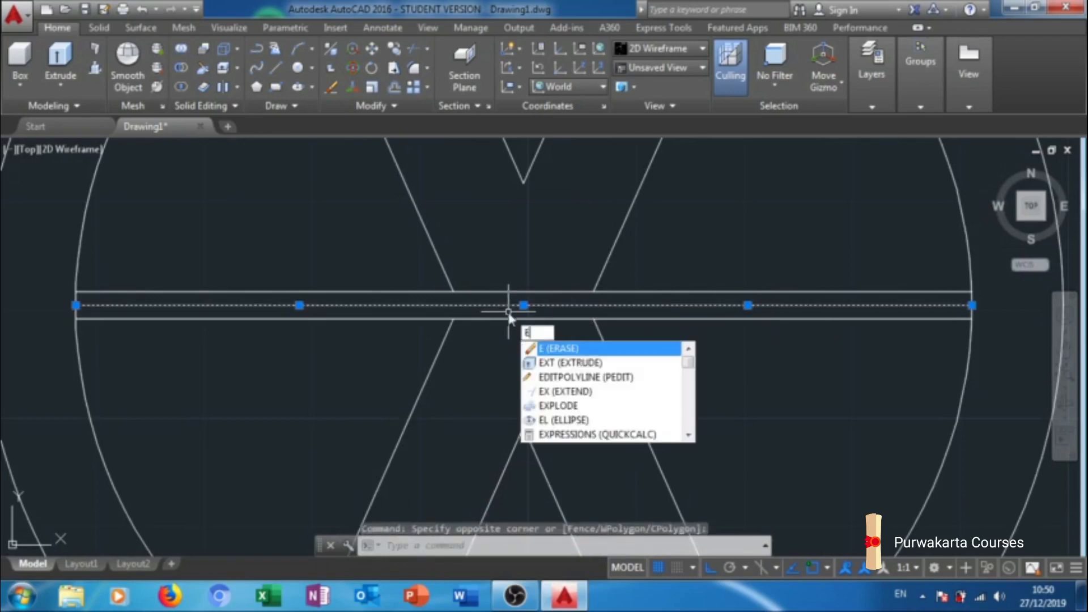
{"action": "key", "text": "Return"}
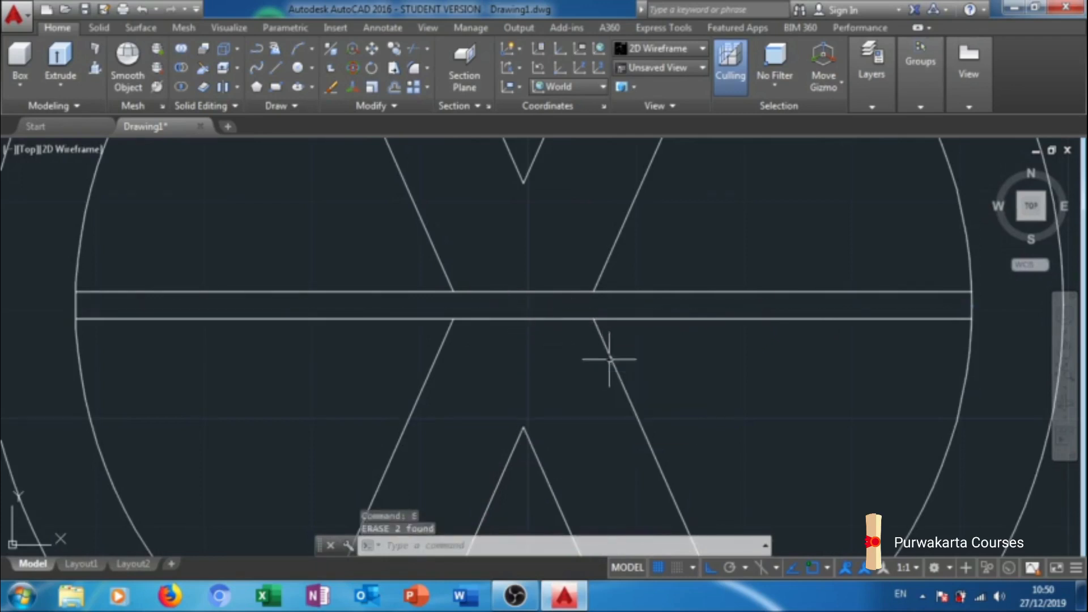
Trim the four lower angled lines back to the inner circle, removing the parts outside and within the ring.
{"action": "scroll", "coordinate": [606, 358], "scroll_direction": "down", "scroll_amount": 3}
{"action": "middle_click_drag", "start_coordinate": [658, 388], "coordinate": [638, 303]}
{"action": "scroll", "coordinate": [659, 431], "scroll_direction": "up", "scroll_amount": 1}
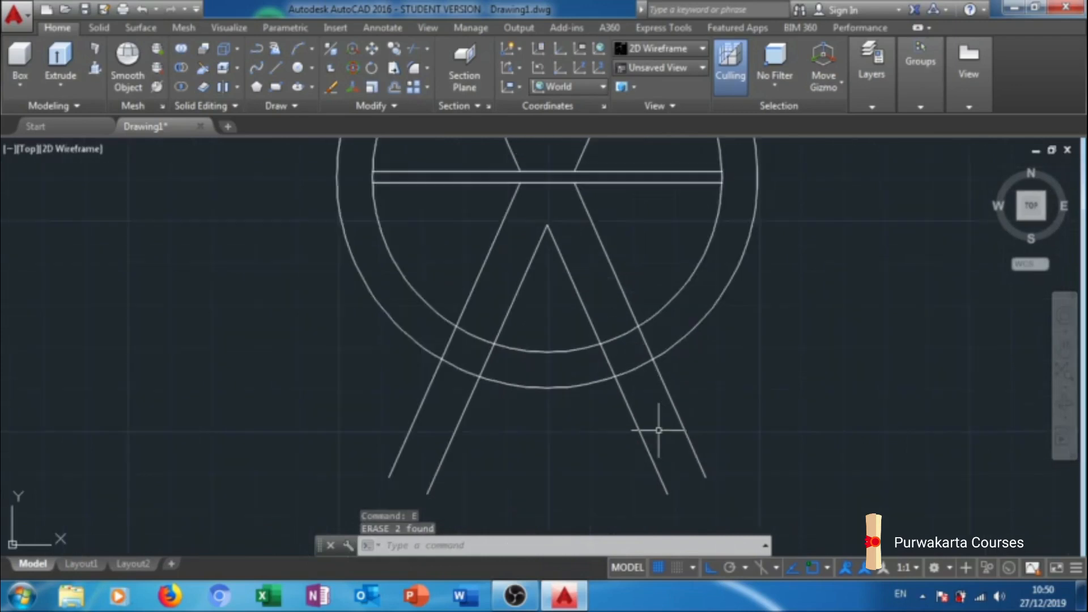
{"action": "type", "text": "TR"}
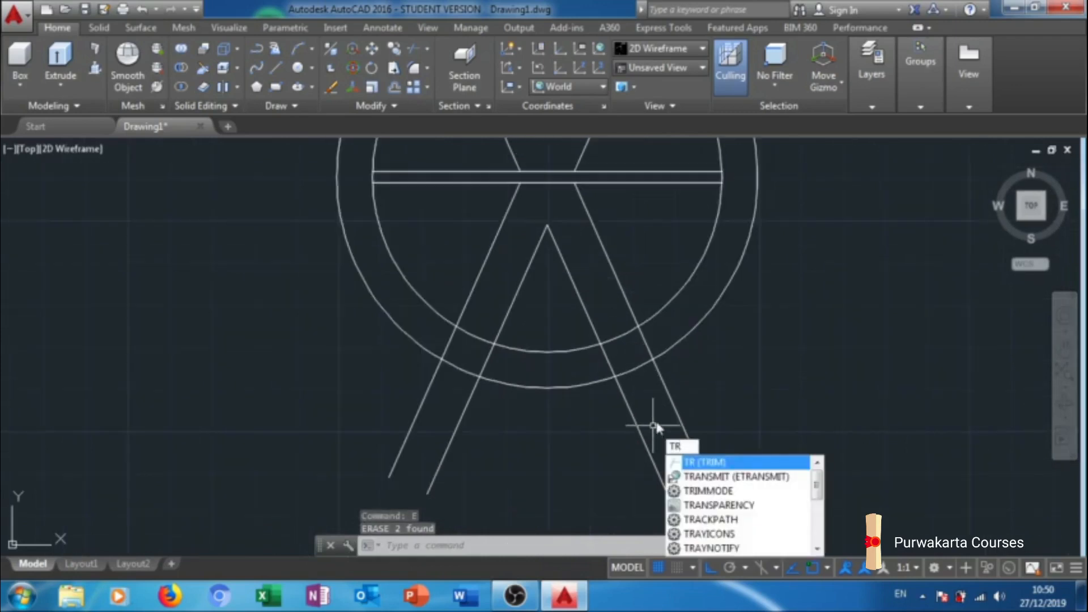
{"action": "key", "text": "Return"}
{"action": "key", "text": "Return"}
{"action": "left_click", "coordinate": [758, 411]}
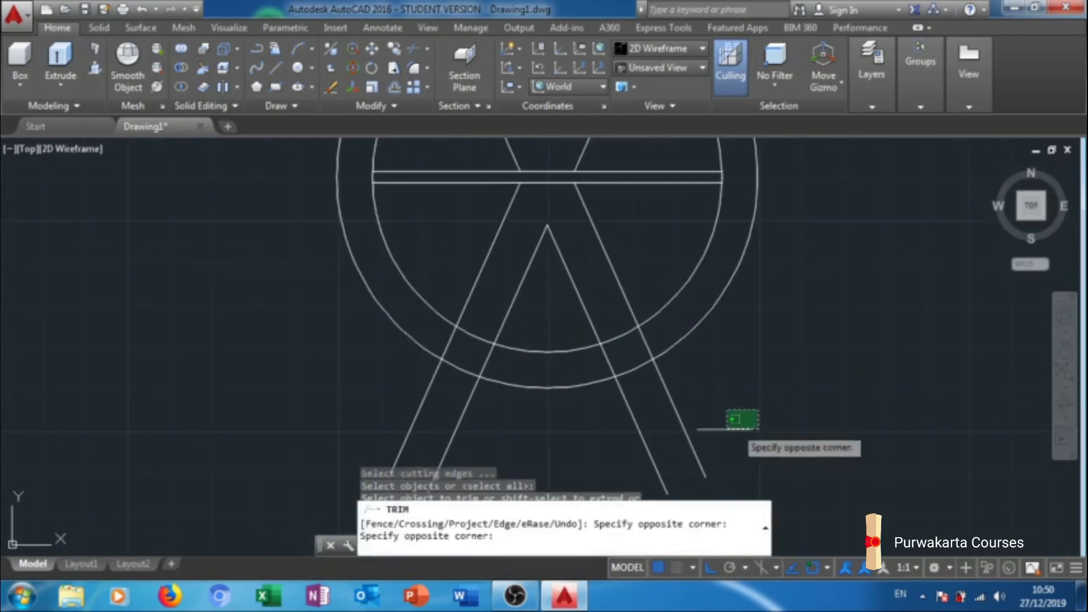
{"action": "left_click", "coordinate": [340, 437]}
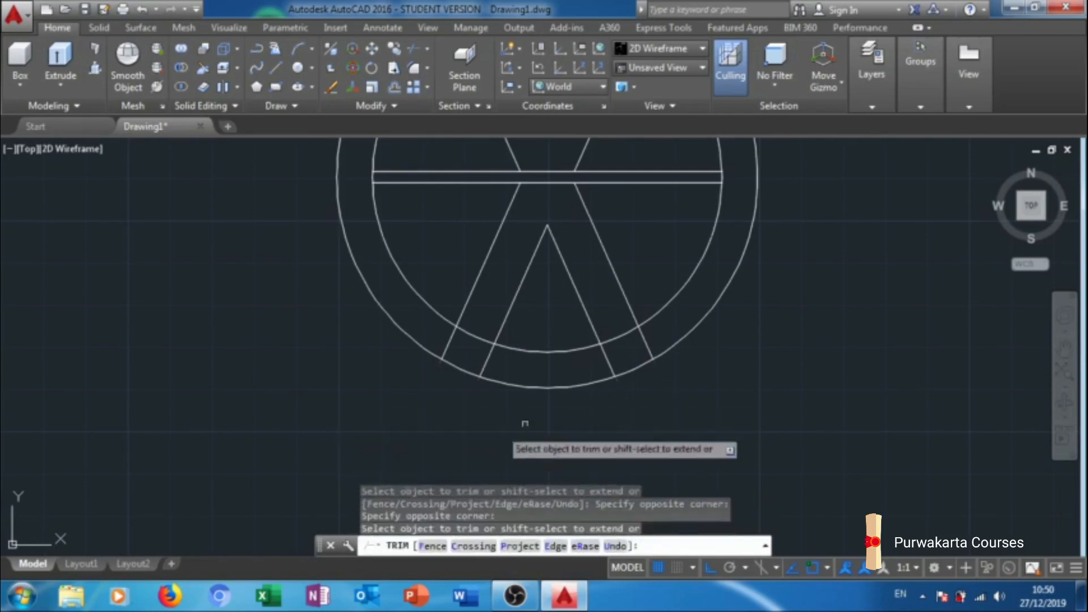
{"action": "left_click", "coordinate": [645, 346]}
{"action": "left_click", "coordinate": [611, 364]}
{"action": "left_click", "coordinate": [486, 360]}
{"action": "left_click", "coordinate": [448, 345]}
Trim the four upper angled lines back to the inner circle and end the Trim command.
{"action": "middle_click_drag", "start_coordinate": [558, 258], "coordinate": [567, 499]}
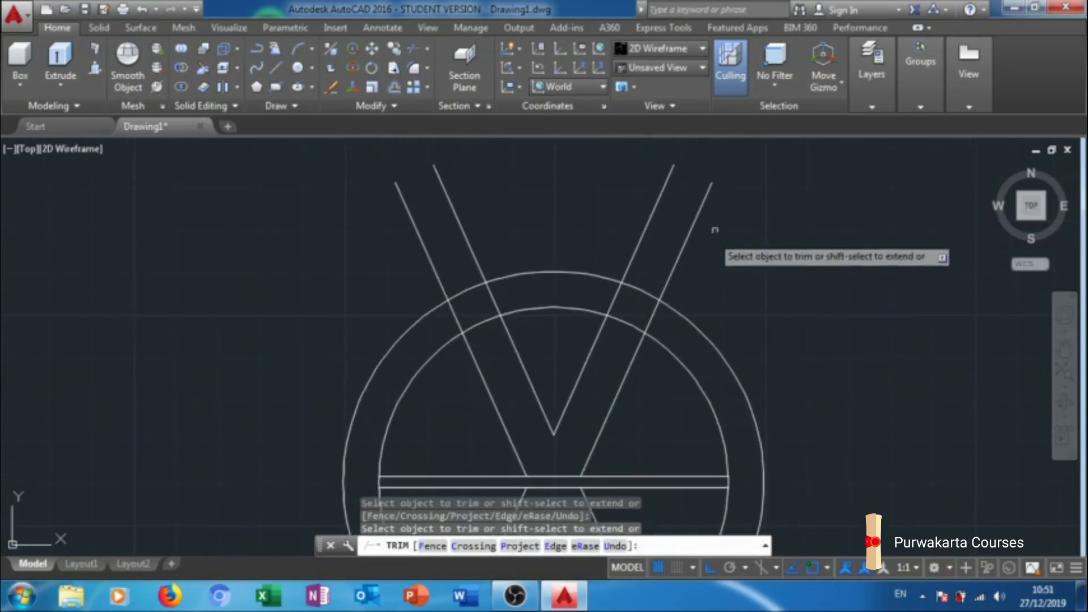
{"action": "left_click", "coordinate": [727, 206]}
{"action": "left_click", "coordinate": [360, 242]}
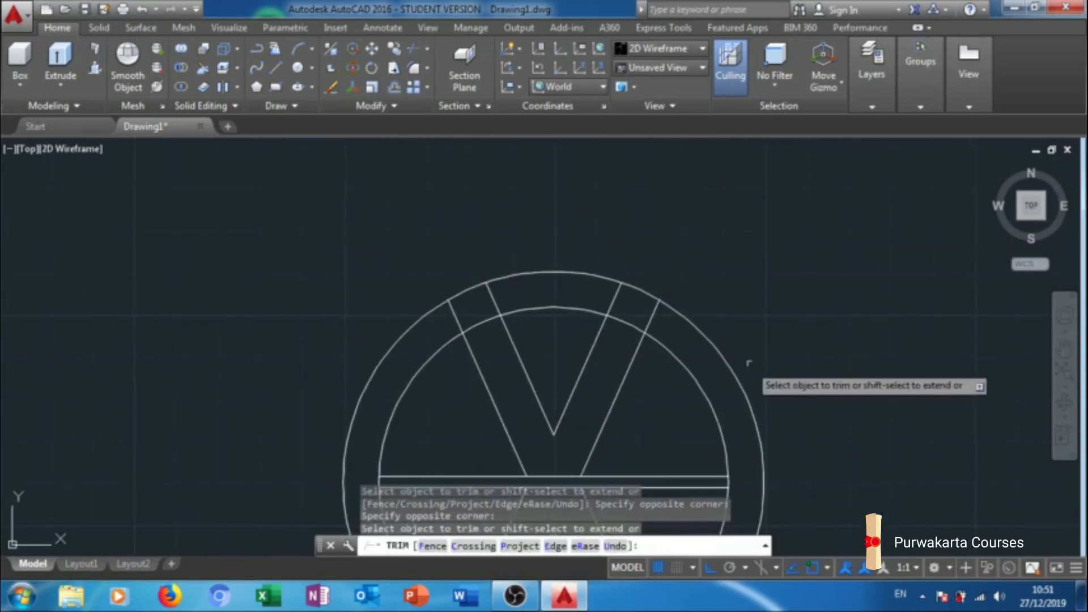
{"action": "scroll", "coordinate": [658, 312], "scroll_direction": "up", "scroll_amount": 2}
{"action": "left_click", "coordinate": [651, 311]}
{"action": "left_click", "coordinate": [579, 298]}
{"action": "left_click", "coordinate": [399, 297]}
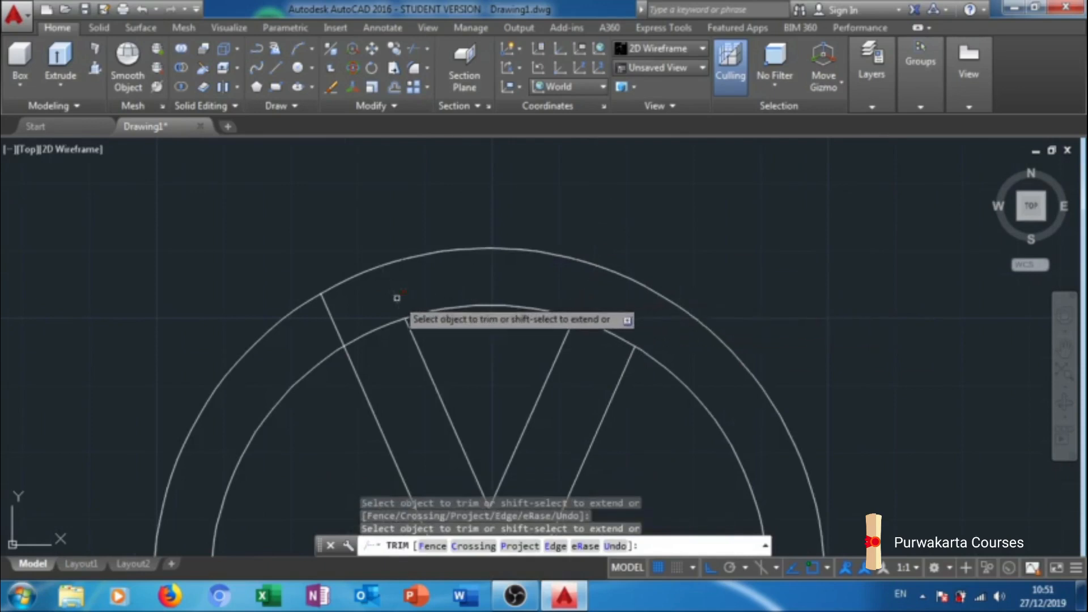
{"action": "left_click", "coordinate": [332, 318]}
{"action": "middle_click_drag", "start_coordinate": [461, 376], "coordinate": [463, 217]}
{"action": "scroll", "coordinate": [517, 362], "scroll_direction": "down", "scroll_amount": 2}
{"action": "middle_click_drag", "start_coordinate": [518, 363], "coordinate": [499, 214]}
{"action": "key", "text": "Escape"}
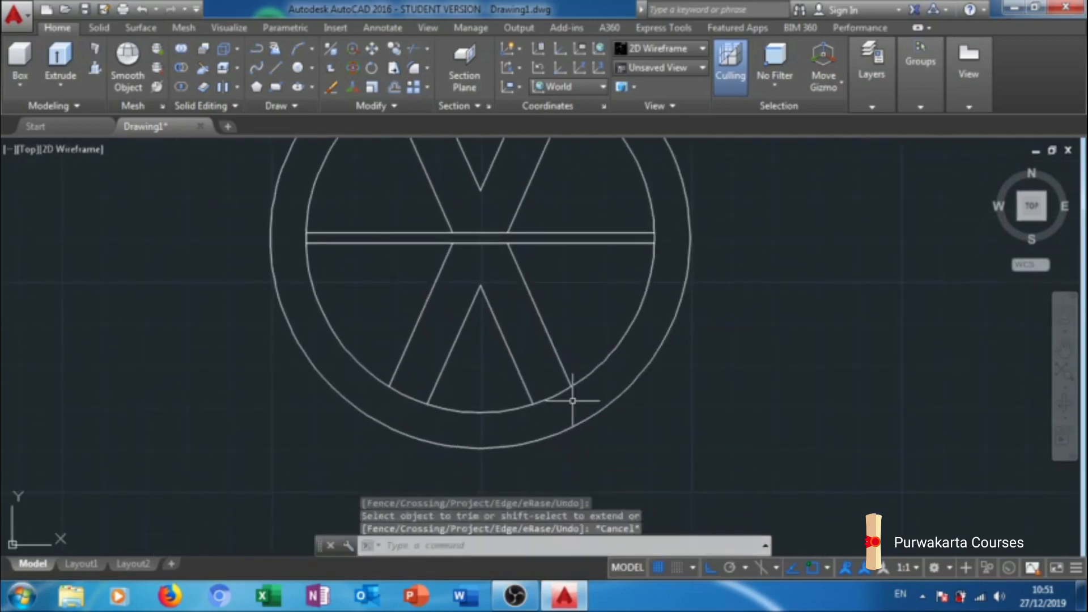
Draw a line 70 long at 66° from where the outer lower-right spoke line meets the inner circle.
{"action": "scroll", "coordinate": [570, 399], "scroll_direction": "up", "scroll_amount": 2}
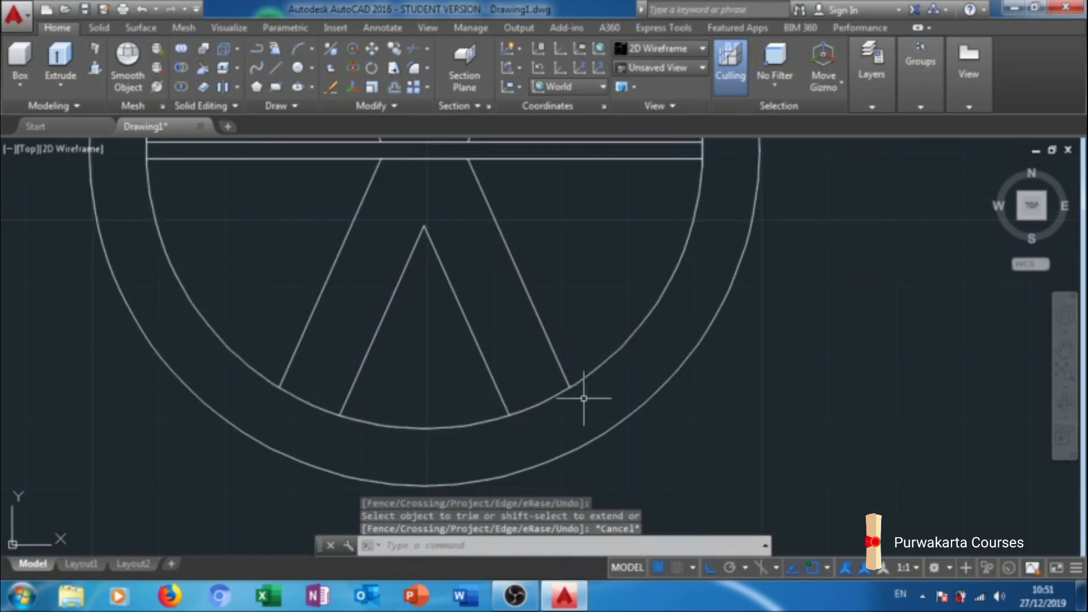
{"action": "type", "text": "l"}
{"action": "key", "text": "Return"}
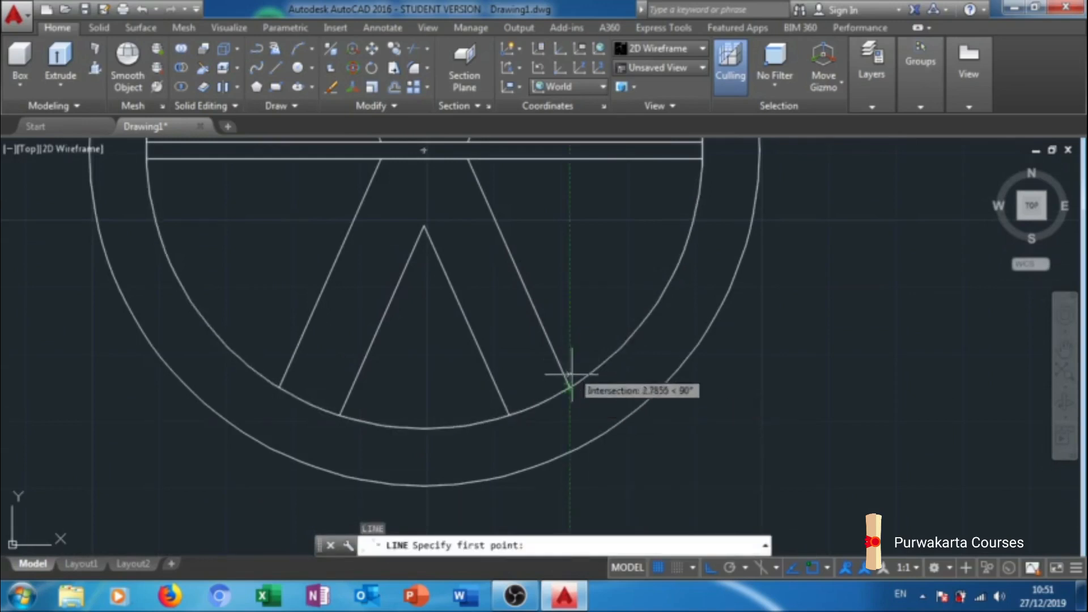
{"action": "left_click", "coordinate": [569, 387]}
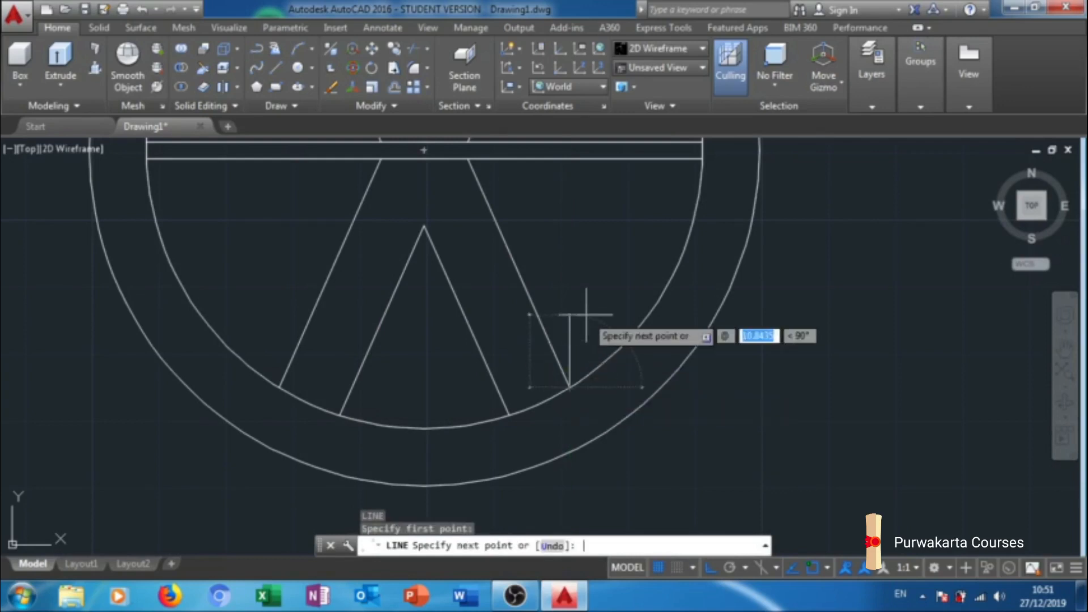
{"action": "type", "text": "70"}
{"action": "key", "text": "Tab"}
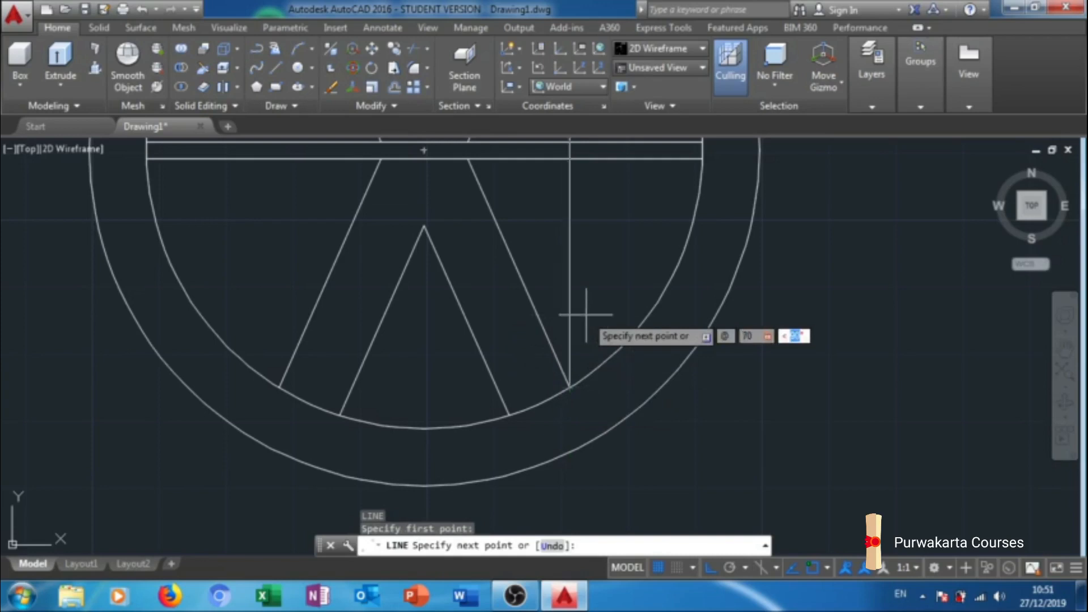
{"action": "type", "text": "66"}
{"action": "key", "text": "Return"}
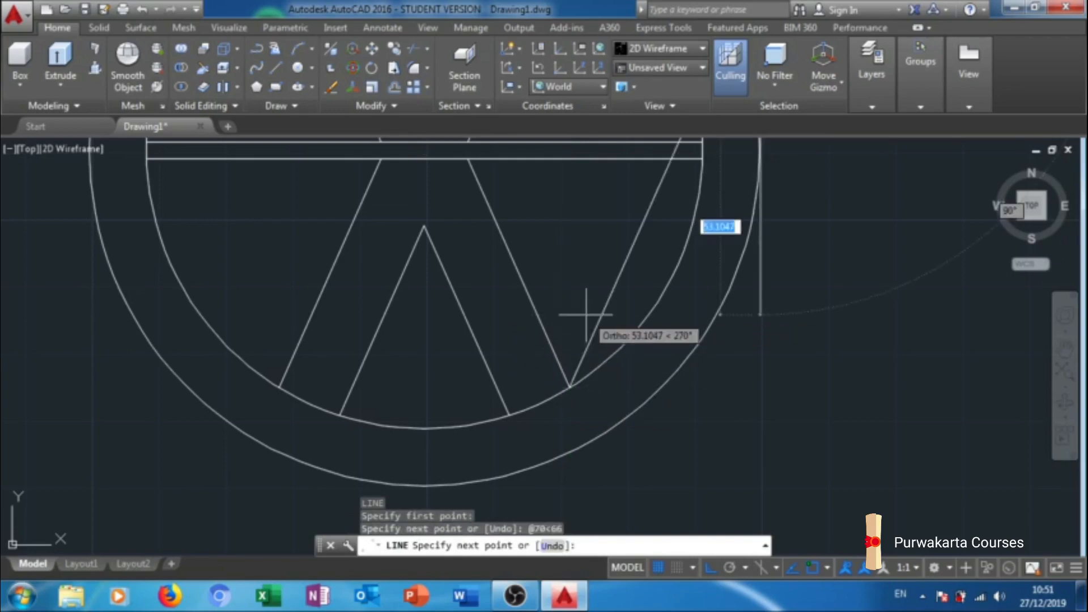
{"action": "key", "text": "Return"}
Draw a line 70 long at 114° from where the outer lower-left spoke line meets the inner circle.
{"action": "mouse_move", "coordinate": [579, 309]}
{"action": "middle_mouse_down"}
{"action": "mouse_move", "coordinate": [668, 342]}
{"action": "mouse_move", "coordinate": [786, 341]}
{"action": "middle_mouse_up"}
{"action": "key", "text": "Return"}
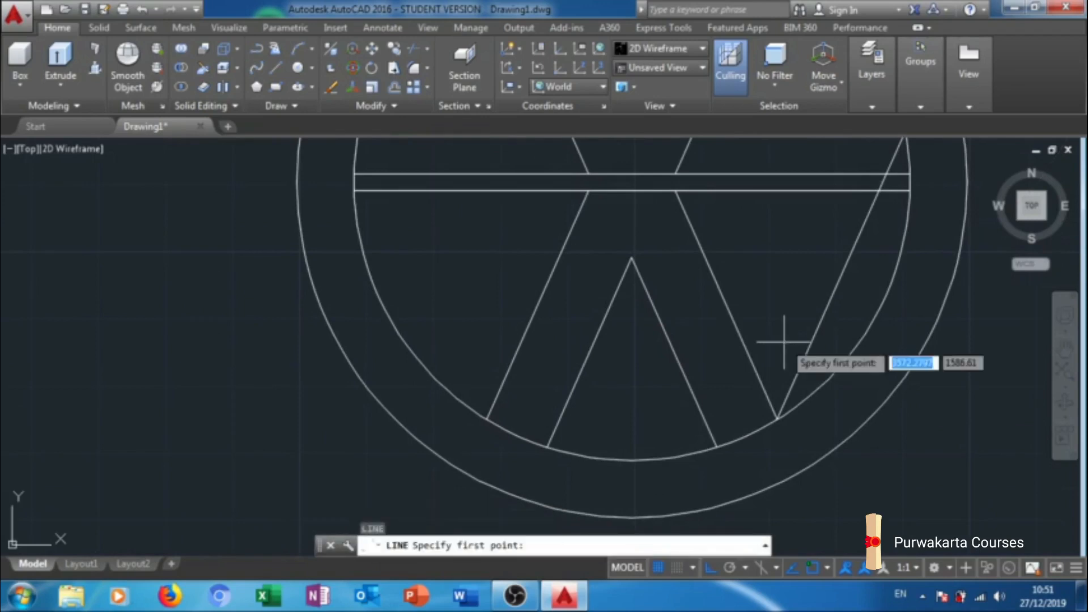
{"action": "left_click", "coordinate": [486, 418]}
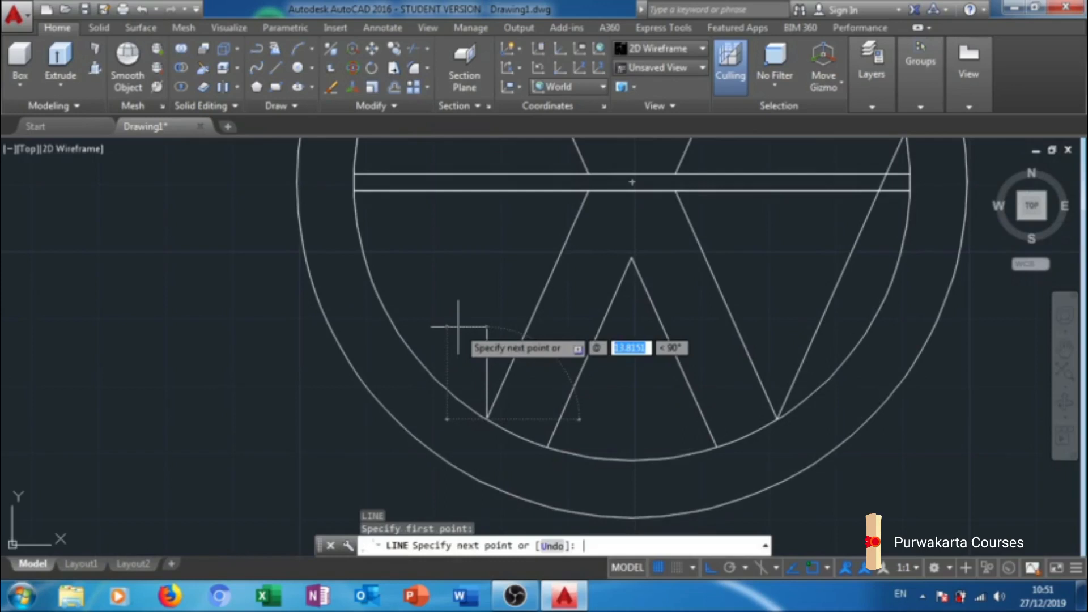
{"action": "type", "text": "70"}
{"action": "key", "text": "Tab"}
{"action": "type", "text": "114"}
{"action": "key", "text": "Return"}
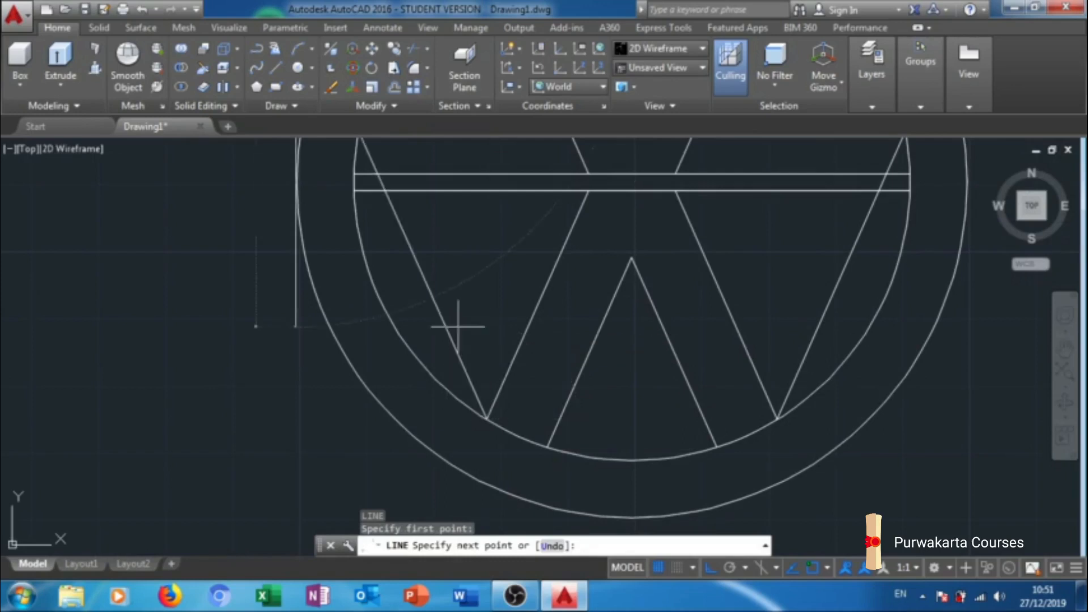
{"action": "key", "text": "Return"}
Offset the two new 70-long angled lines by 10 toward the wheel's centre and end the Offset command.
{"action": "type", "text": "o"}
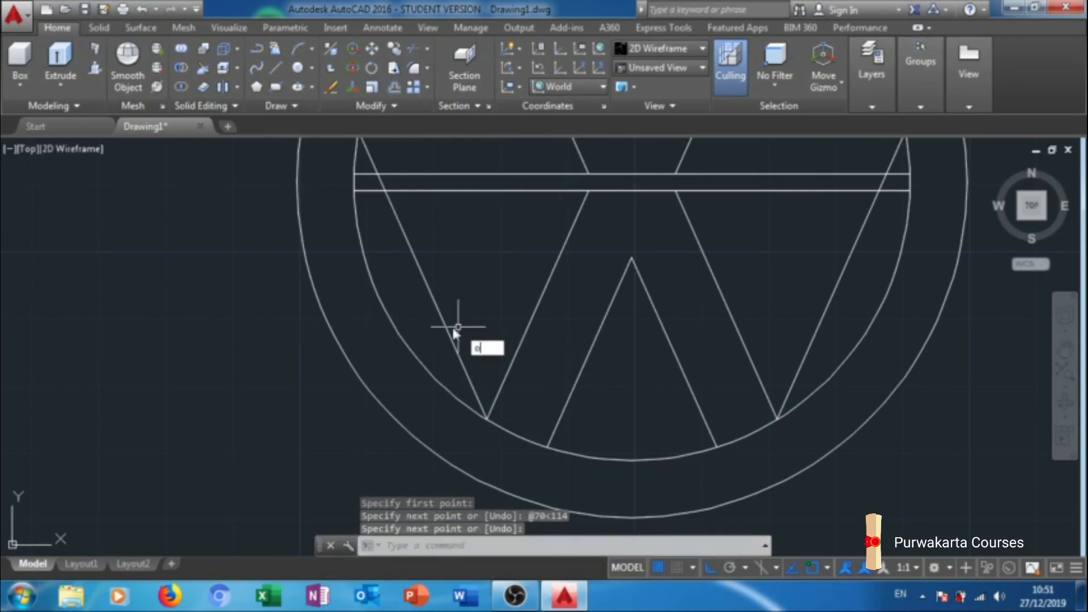
{"action": "key", "text": "Return"}
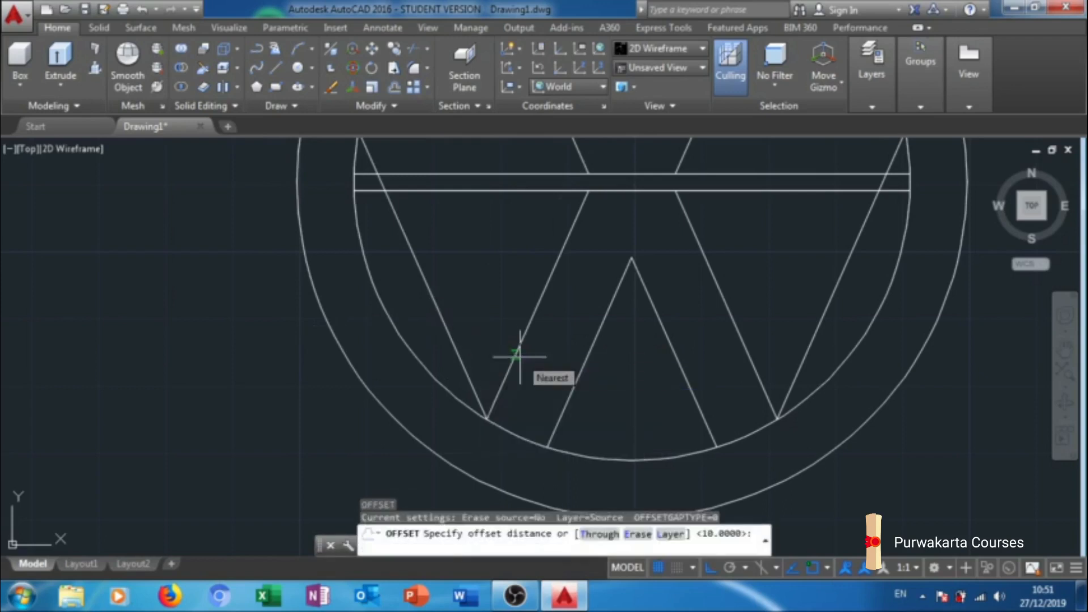
{"action": "type", "text": "10"}
{"action": "key", "text": "Return"}
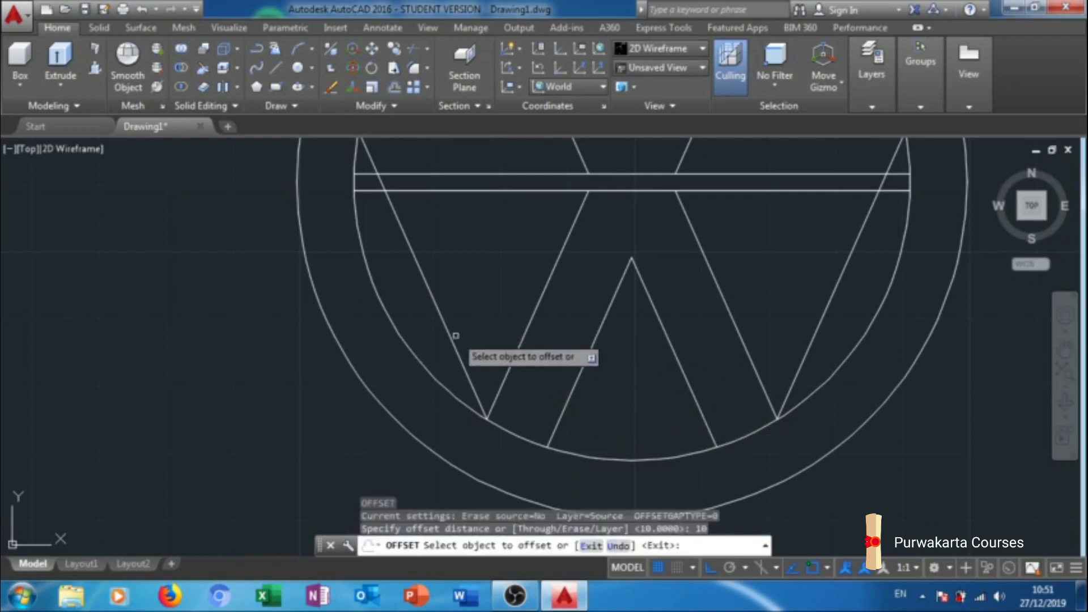
{"action": "left_click", "coordinate": [455, 342]}
{"action": "left_click", "coordinate": [462, 289]}
{"action": "left_click", "coordinate": [818, 329]}
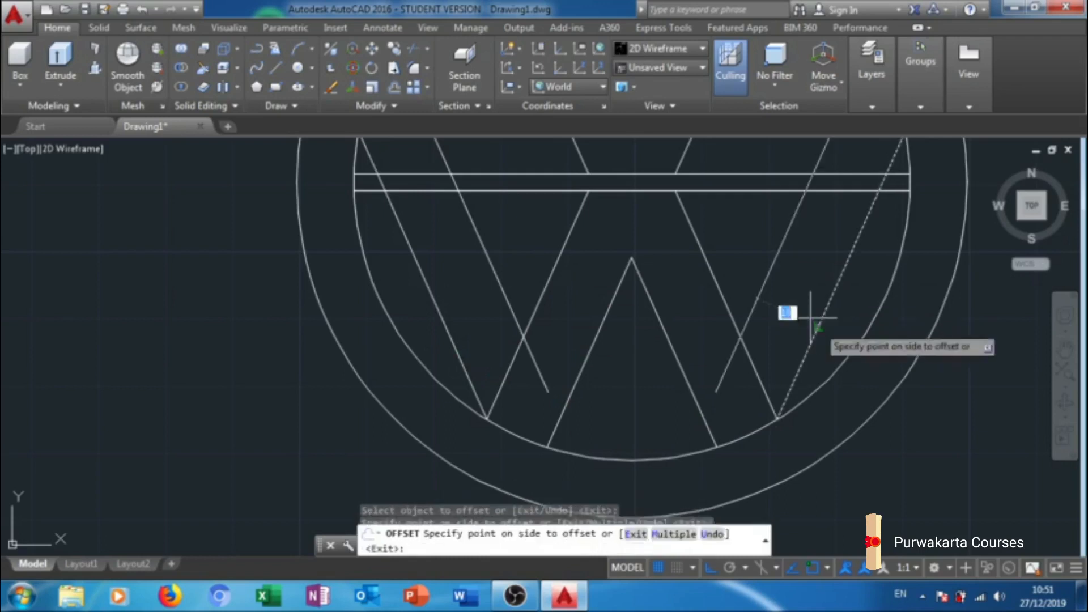
{"action": "left_click", "coordinate": [718, 242]}
{"action": "key", "text": "Escape"}
With all objects as cutting edges, trim the inner-circle arcs between the paired upper spoke lines on both sides of the V.
{"action": "mouse_move", "coordinate": [771, 329]}
{"action": "middle_mouse_down"}
{"action": "mouse_move", "coordinate": [771, 431]}
{"action": "mouse_move", "coordinate": [799, 294]}
{"action": "middle_mouse_up"}
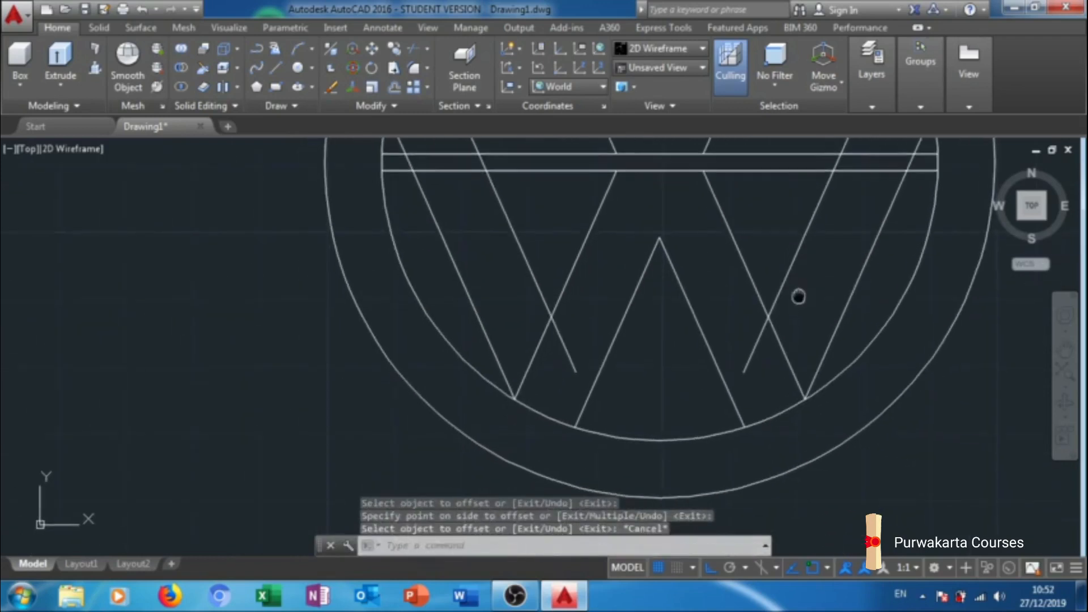
{"action": "scroll", "coordinate": [637, 316], "scroll_direction": "down", "scroll_amount": 5}
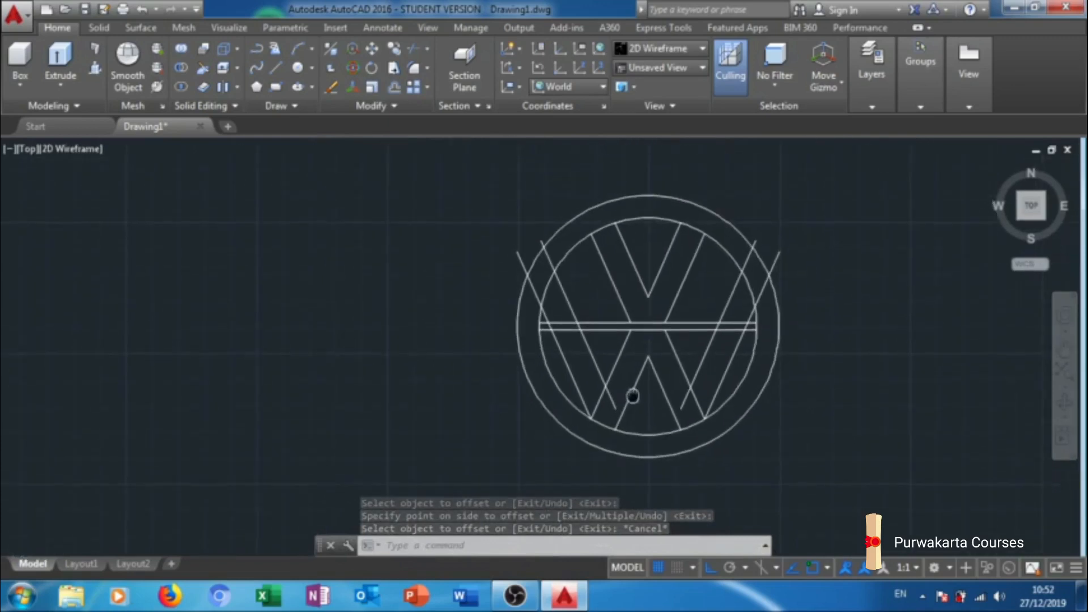
{"action": "scroll", "coordinate": [653, 283], "scroll_direction": "up", "scroll_amount": 2}
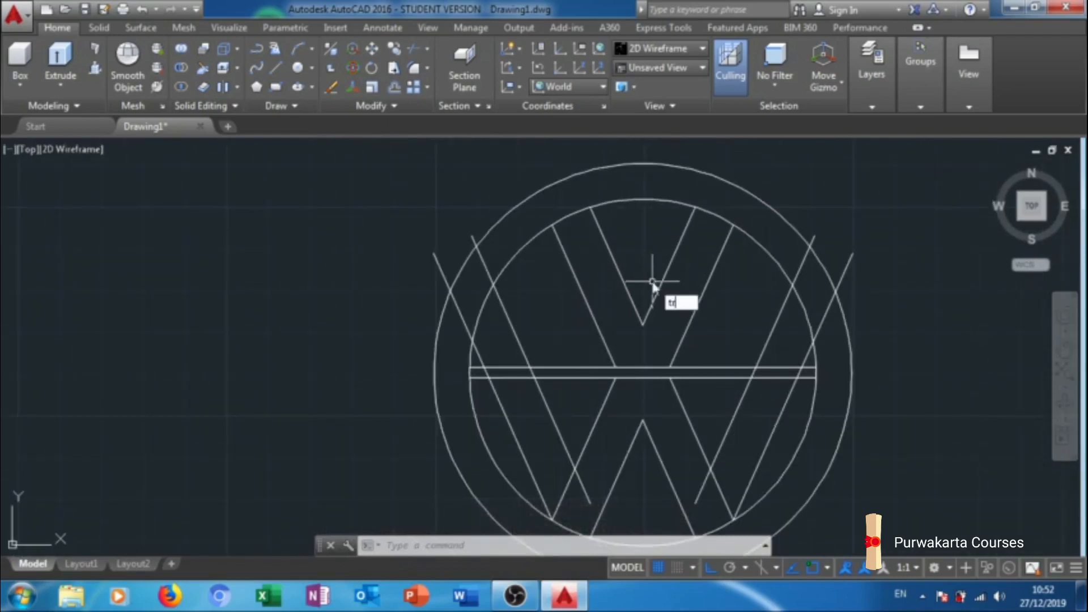
{"action": "left_click", "coordinate": [715, 319]}
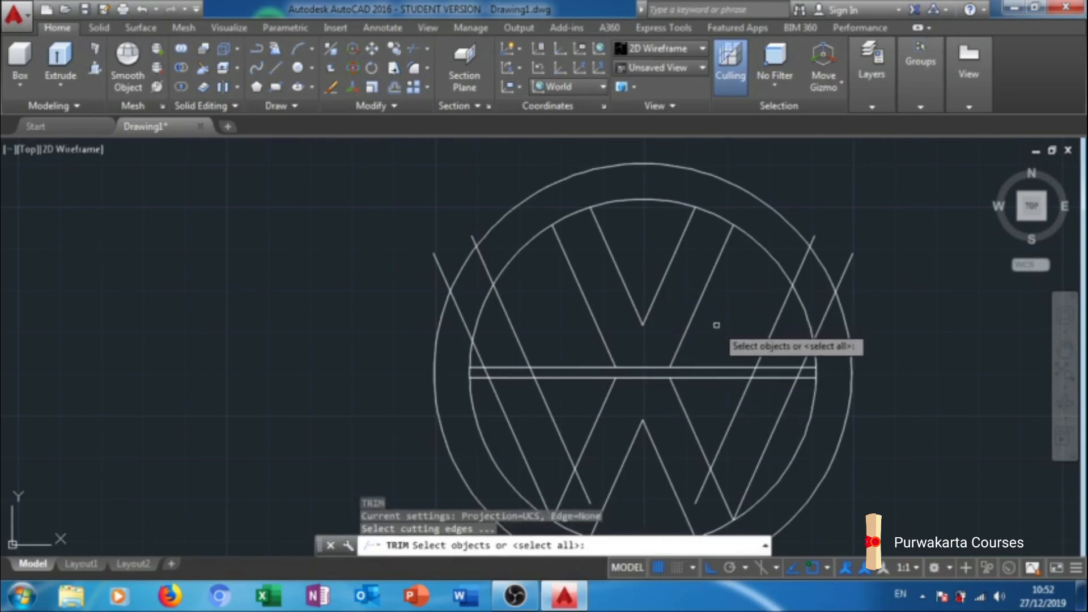
{"action": "key", "text": "Return"}
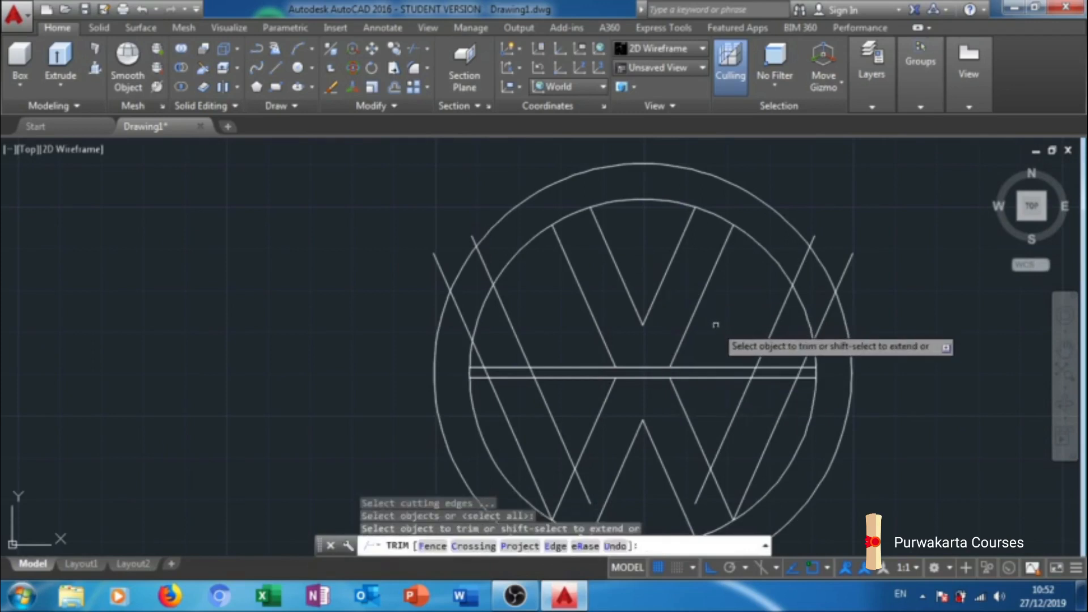
{"action": "left_click", "coordinate": [573, 209]}
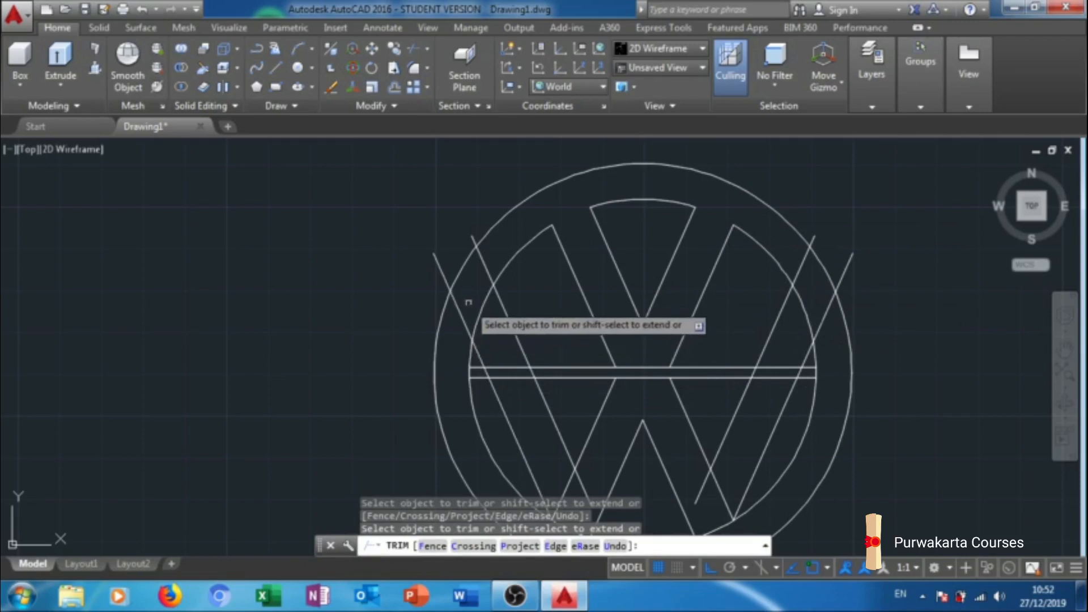
Trim the left angled lines beyond the inner circle, the arc between them, and the horizontal lines' left ends up to the offset line.
{"action": "left_click", "coordinate": [441, 264]}
{"action": "left_click", "coordinate": [476, 244]}
{"action": "left_click", "coordinate": [457, 306]}
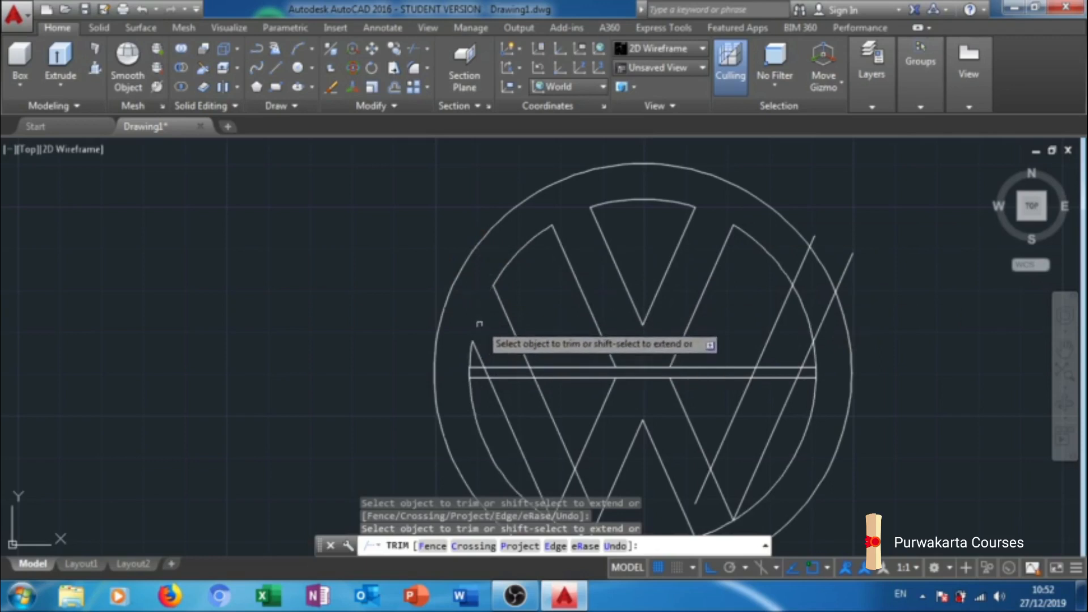
{"action": "left_click", "coordinate": [505, 356]}
{"action": "left_click", "coordinate": [503, 383]}
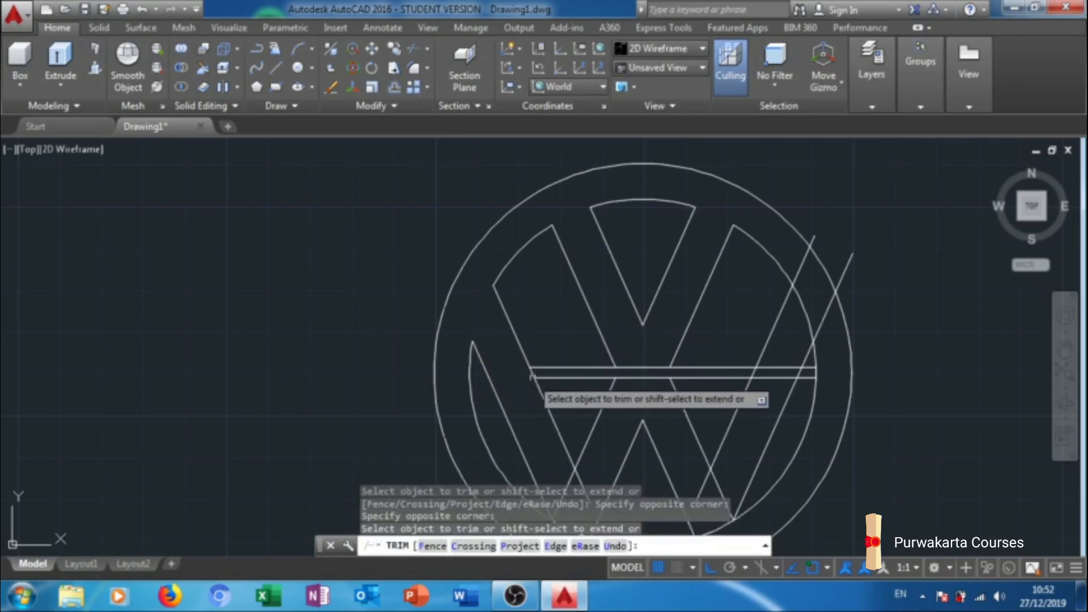
Trim the left panel's overhanging lower lines, the horizontal segments inside it and the inner-circle arc beneath it.
{"action": "middle_click_drag", "start_coordinate": [554, 389], "coordinate": [548, 316]}
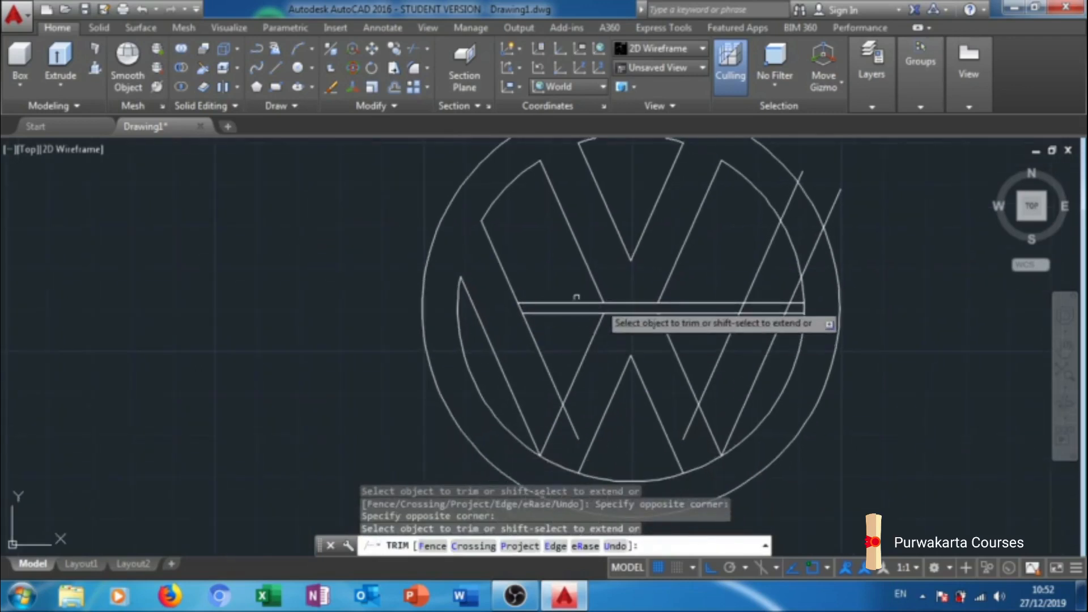
{"action": "left_click", "coordinate": [570, 420]}
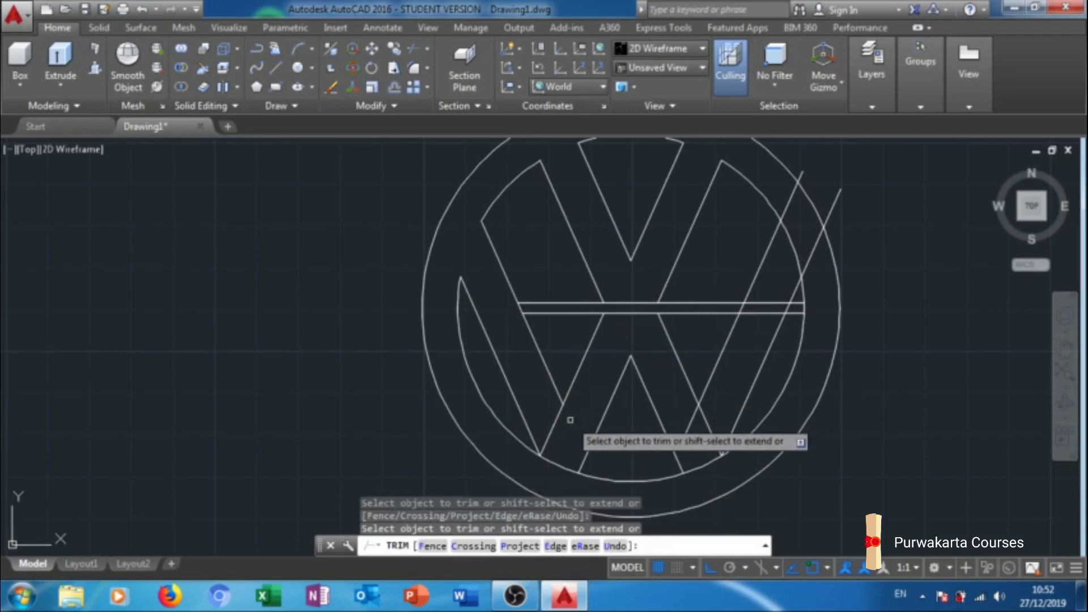
{"action": "left_click", "coordinate": [549, 424]}
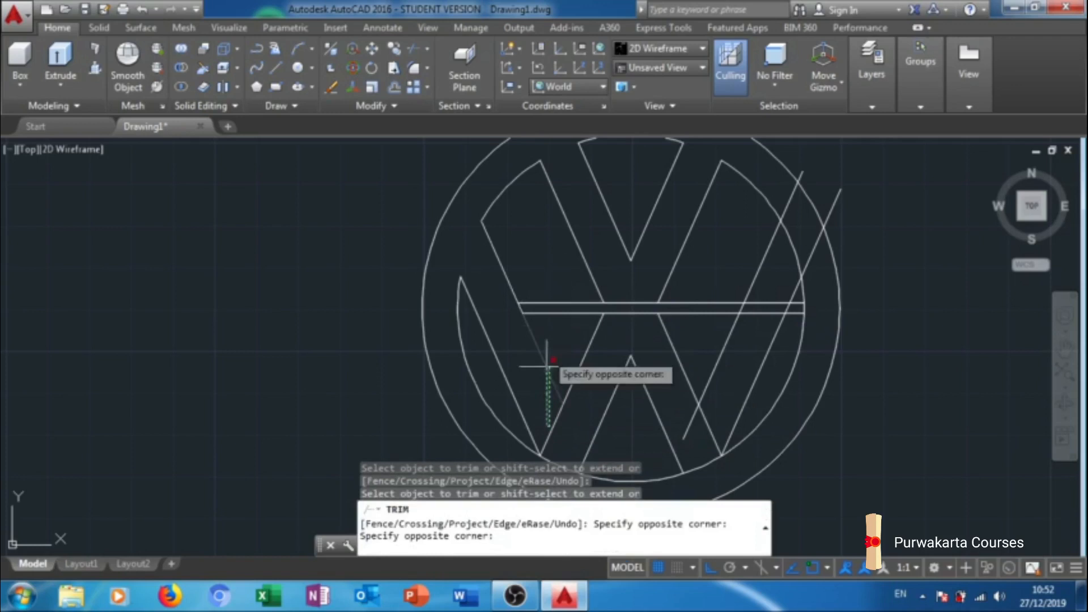
{"action": "left_click", "coordinate": [561, 429]}
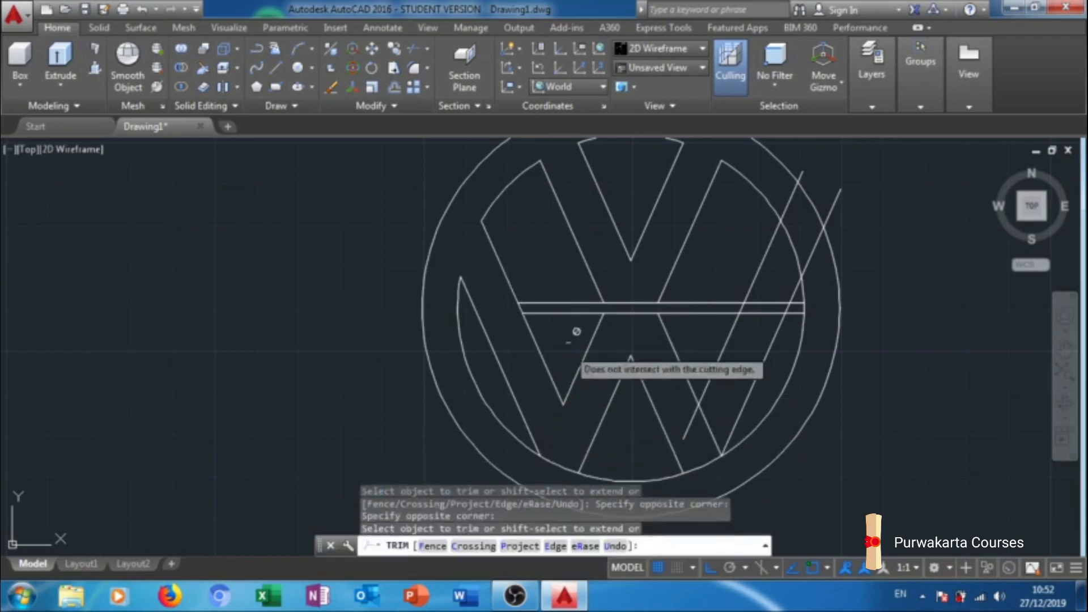
{"action": "left_click", "coordinate": [569, 283]}
{"action": "left_click", "coordinate": [557, 324]}
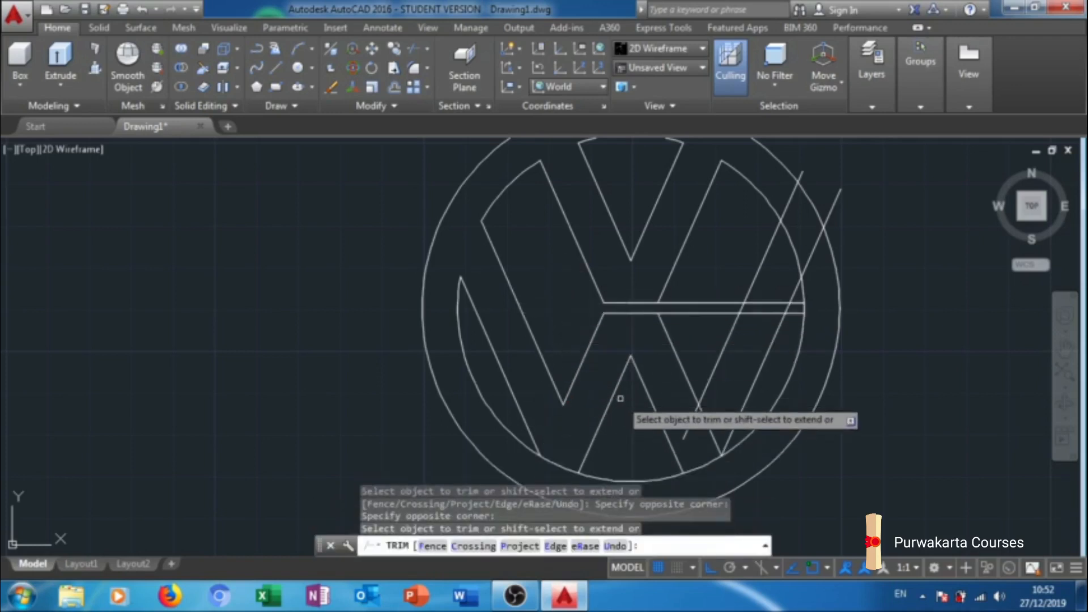
{"action": "left_click", "coordinate": [559, 463]}
Trim the two right angled lines back to the inner circle and remove the arc between them.
{"action": "middle_click_drag", "start_coordinate": [709, 220], "coordinate": [661, 245]}
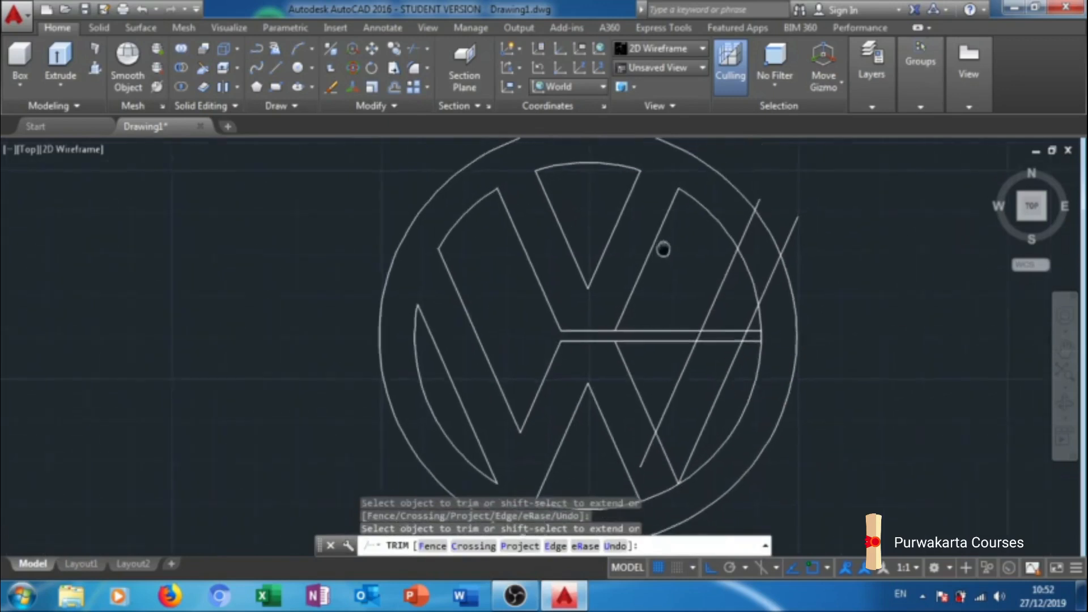
{"action": "left_click", "coordinate": [799, 199]}
{"action": "left_click", "coordinate": [784, 226]}
{"action": "left_click", "coordinate": [758, 200]}
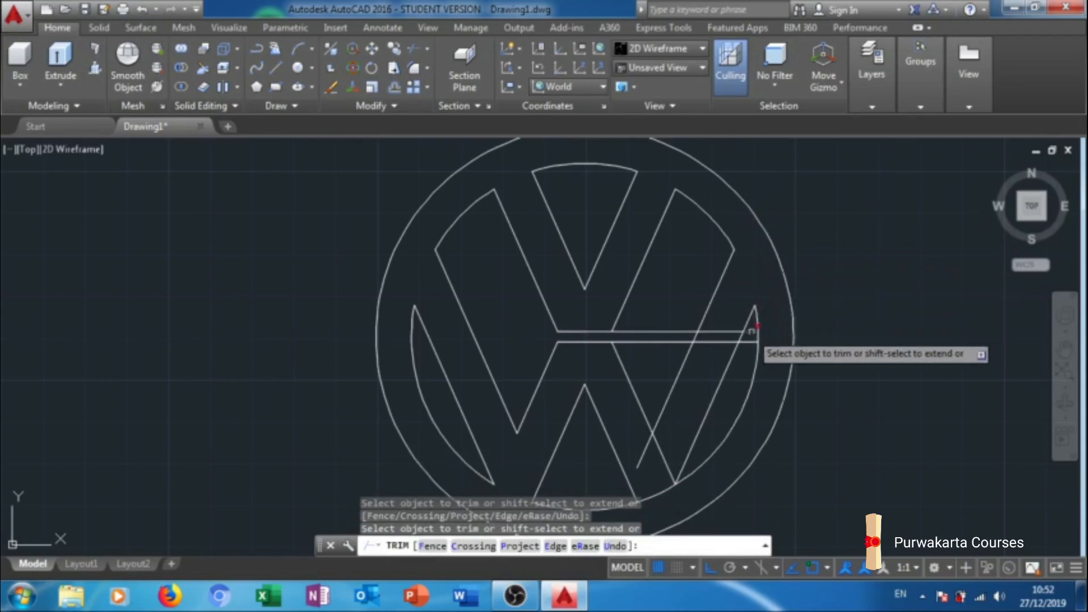
Trim both horizontal lines on the right side so that only the short central bar between the spokes remains.
{"action": "scroll", "coordinate": [751, 324], "scroll_direction": "up", "scroll_amount": 5}
{"action": "left_click", "coordinate": [749, 329]}
{"action": "left_click", "coordinate": [743, 371]}
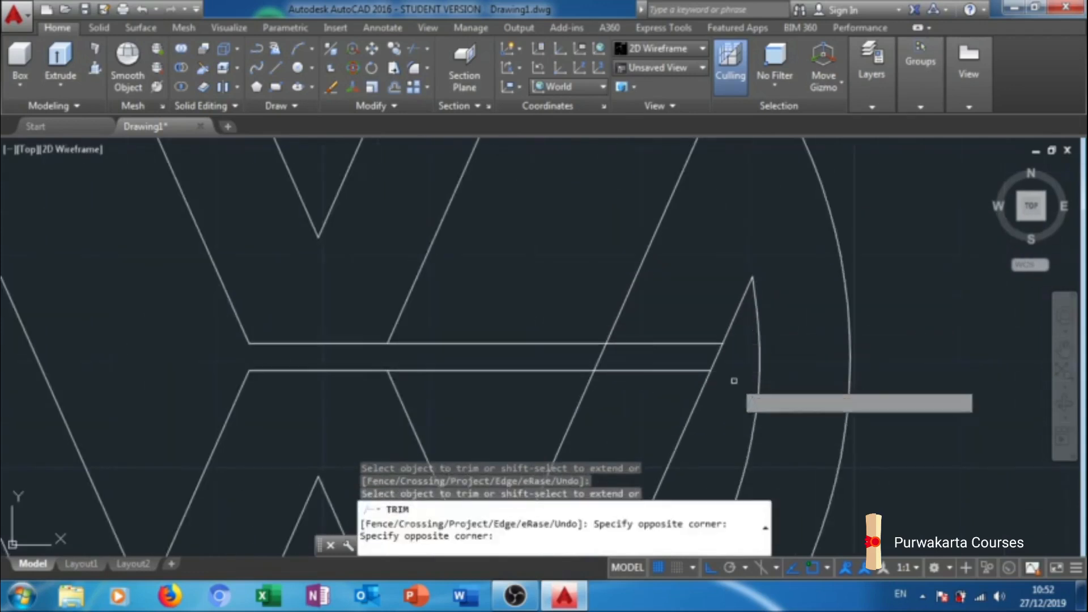
{"action": "scroll", "coordinate": [741, 351], "scroll_direction": "down", "scroll_amount": 5}
{"action": "left_click", "coordinate": [753, 260]}
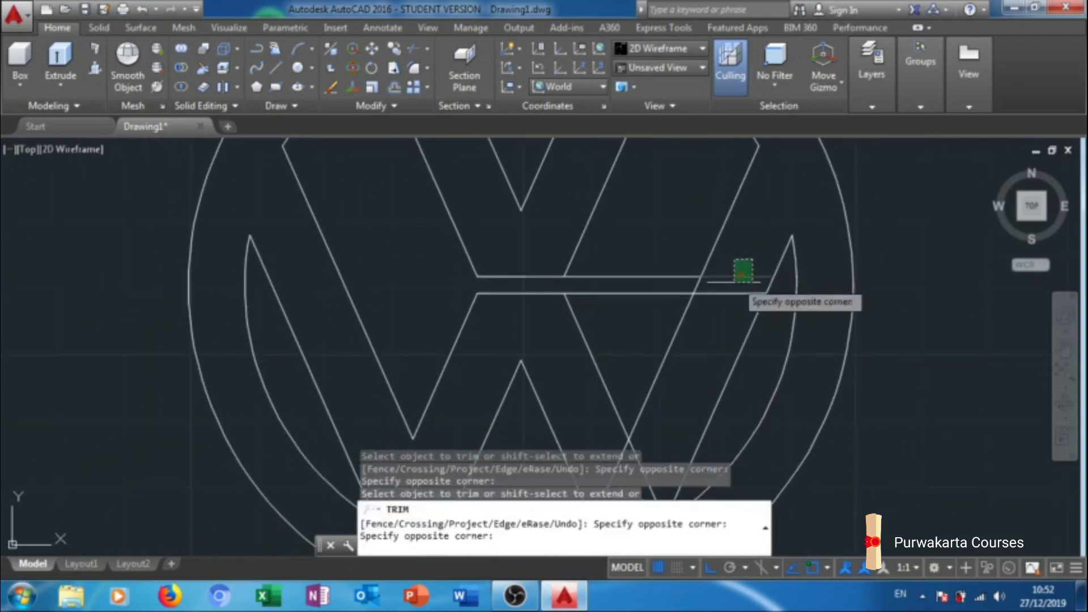
{"action": "left_click", "coordinate": [695, 332]}
{"action": "scroll", "coordinate": [704, 221], "scroll_direction": "down", "scroll_amount": 3}
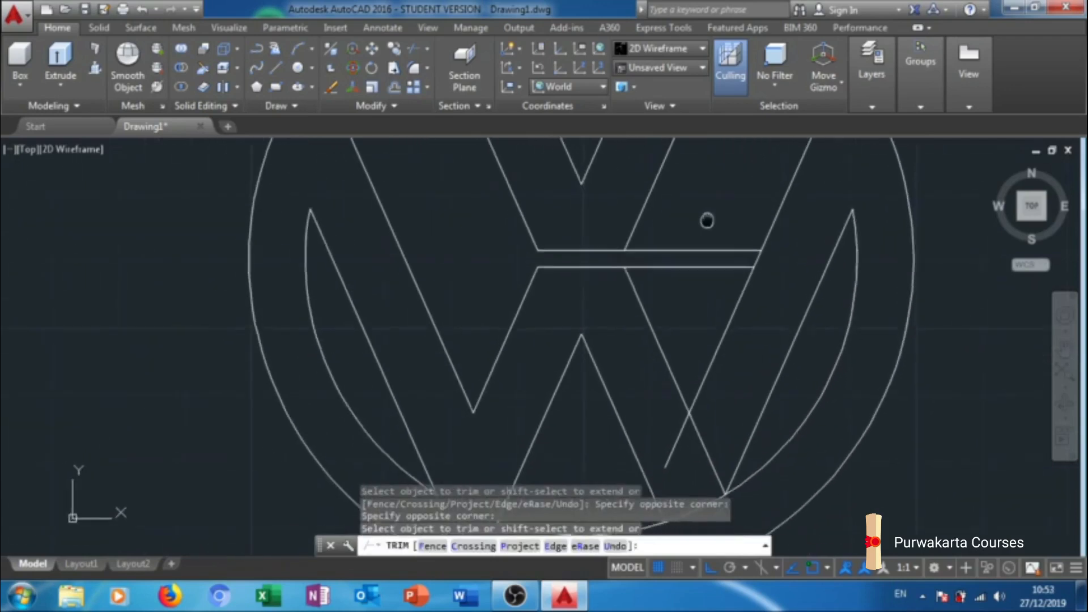
{"action": "left_click", "coordinate": [719, 222]}
{"action": "left_click", "coordinate": [686, 265]}
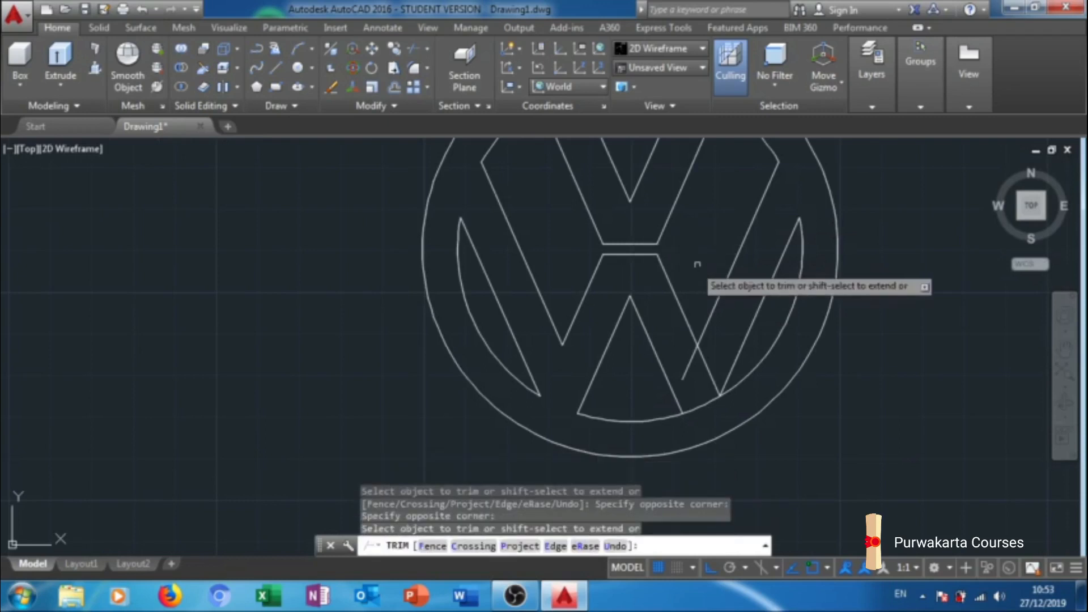
Trim the overhanging lines and circle arc below the right panel and end the Trim command.
{"action": "scroll", "coordinate": [729, 304], "scroll_direction": "down", "scroll_amount": 3}
{"action": "middle_click_drag", "start_coordinate": [729, 304], "coordinate": [761, 231]}
{"action": "scroll", "coordinate": [740, 311], "scroll_direction": "up", "scroll_amount": 4}
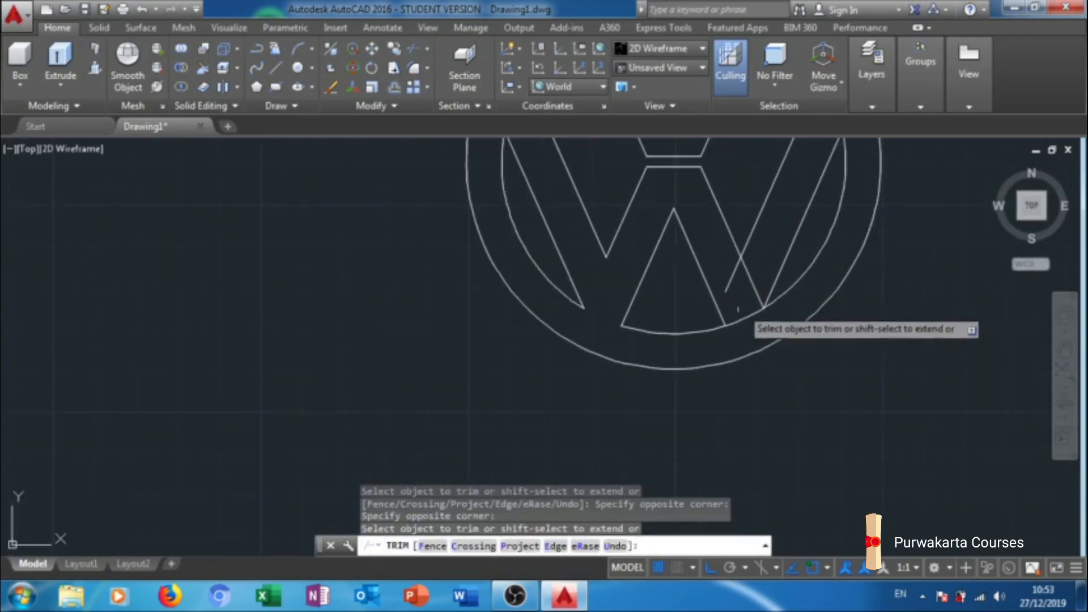
{"action": "left_click", "coordinate": [724, 261]}
{"action": "left_click", "coordinate": [750, 246]}
{"action": "scroll", "coordinate": [765, 243], "scroll_direction": "down", "scroll_amount": 3}
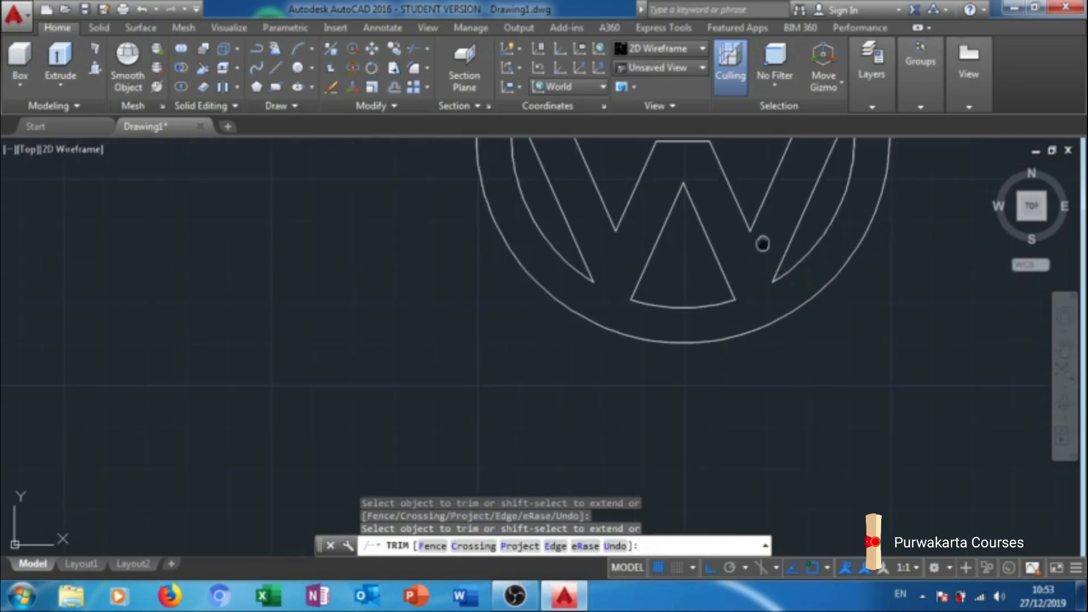
{"action": "middle_click_drag", "start_coordinate": [686, 411], "coordinate": [676, 394]}
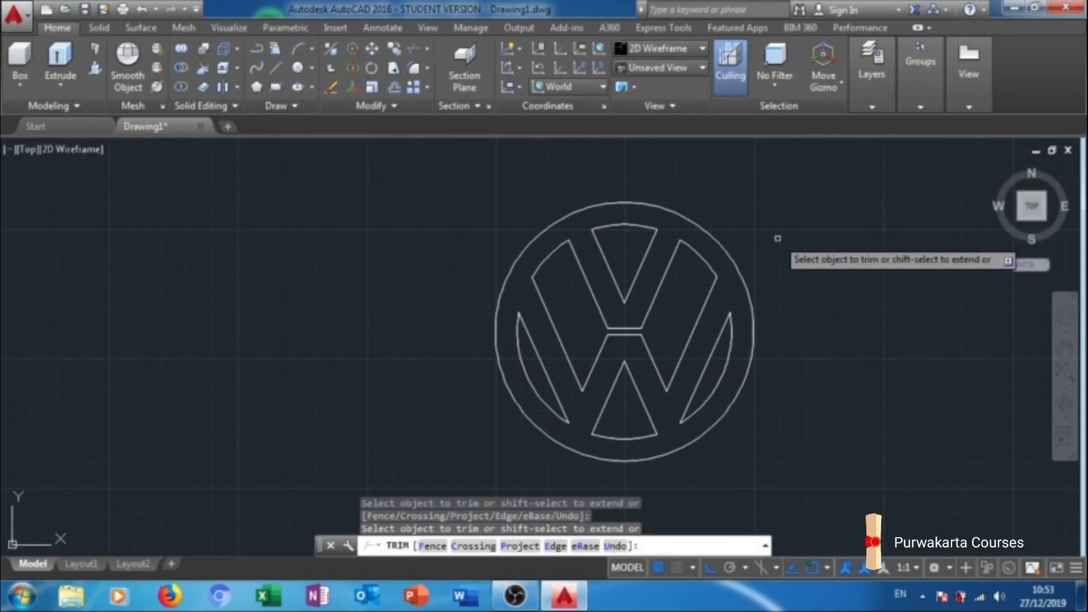
{"action": "key", "text": "Escape"}
Select the whole emblem to inspect its outlines and clear the selection.
{"action": "left_click", "coordinate": [784, 178]}
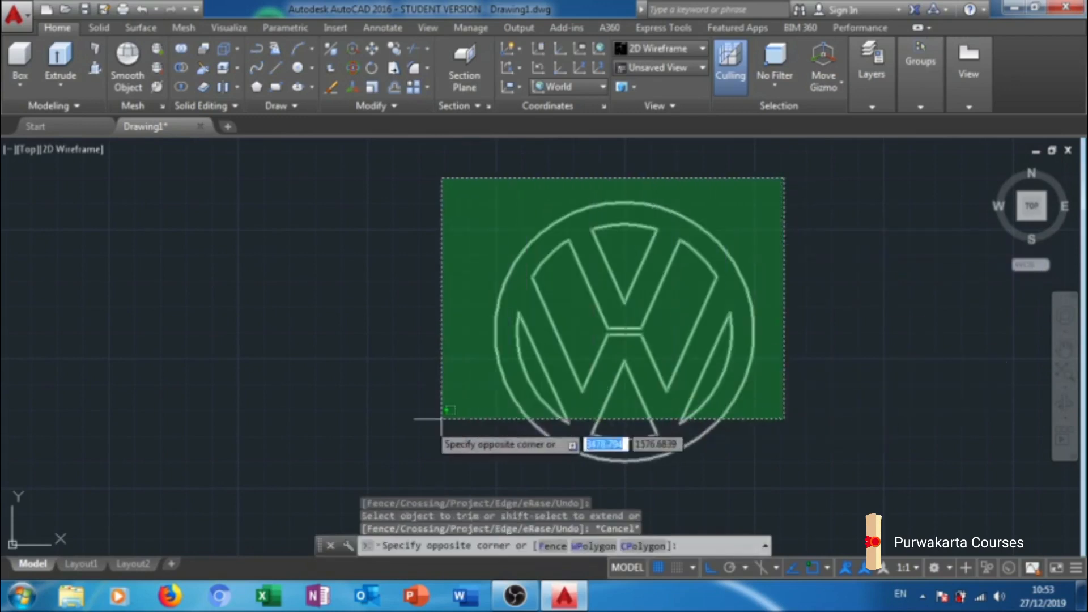
{"action": "left_click", "coordinate": [420, 466]}
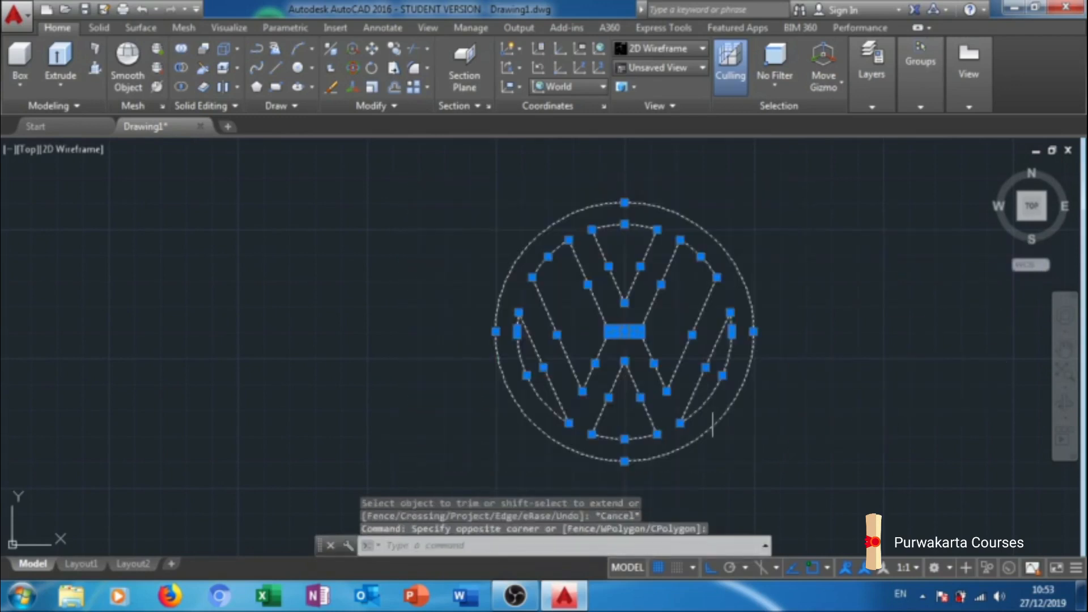
{"action": "key", "text": "Escape"}
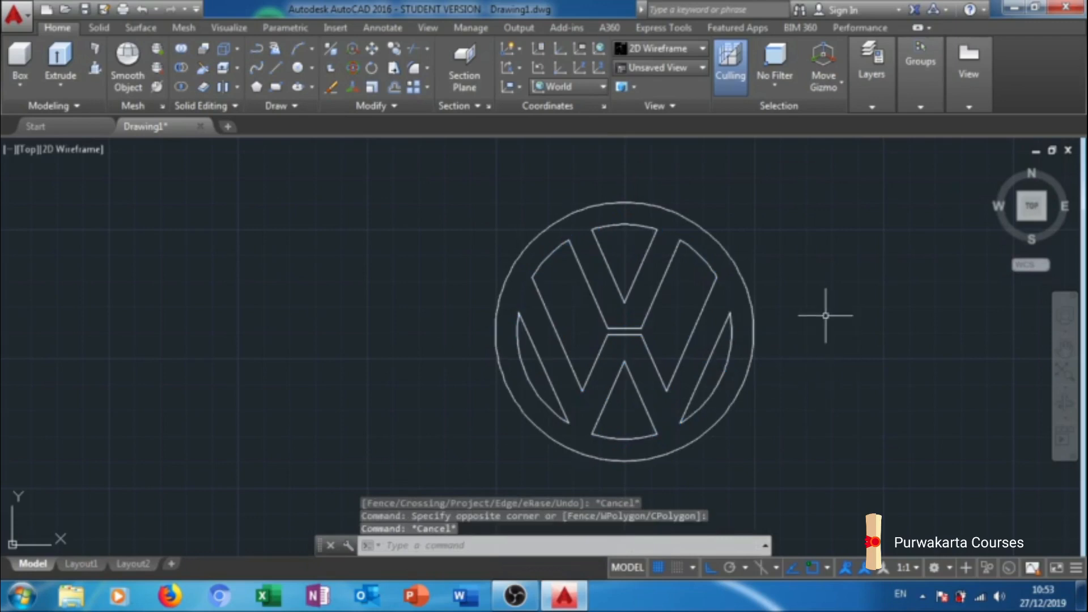
{"action": "middle_click_drag", "start_coordinate": [824, 316], "coordinate": [768, 323]}
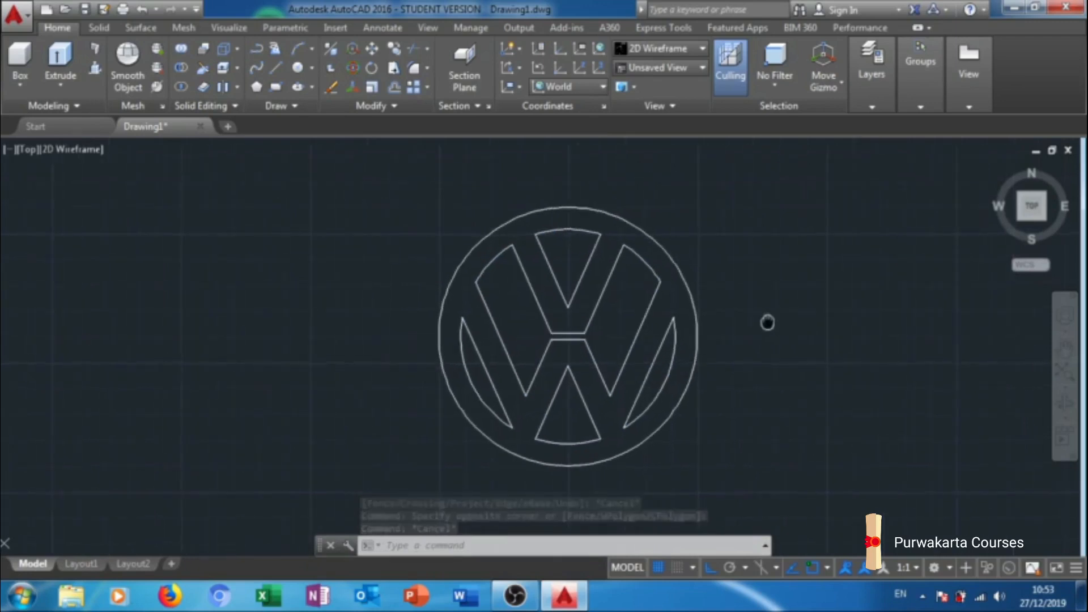